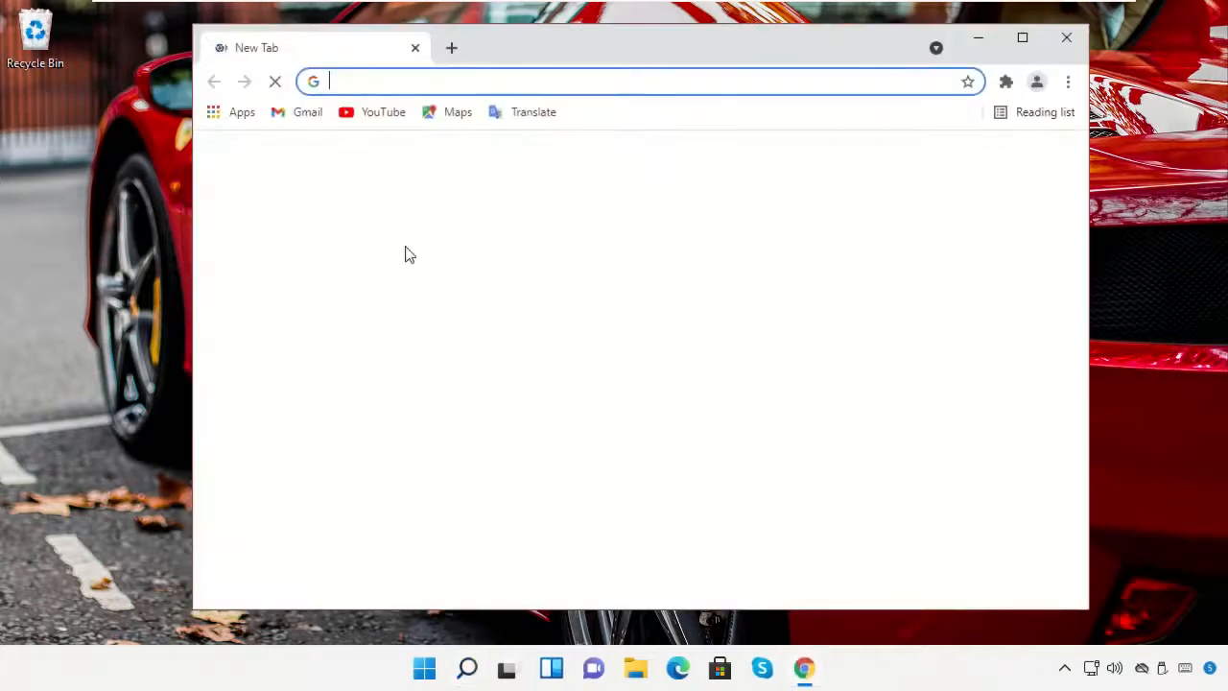
Step: Search Google for "obs studio" and download the Windows installer from the official OBS Studio site
{"action": "left_click", "coordinate": [734, 431]}
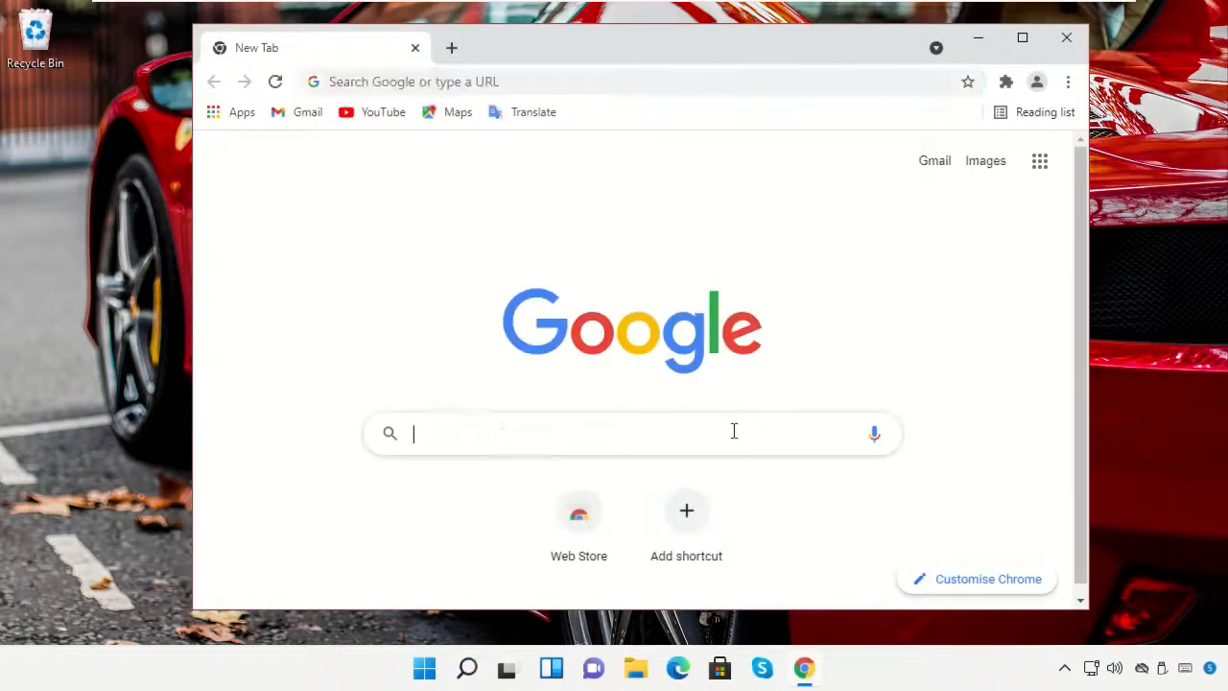
{"action": "type", "text": "obs studio"}
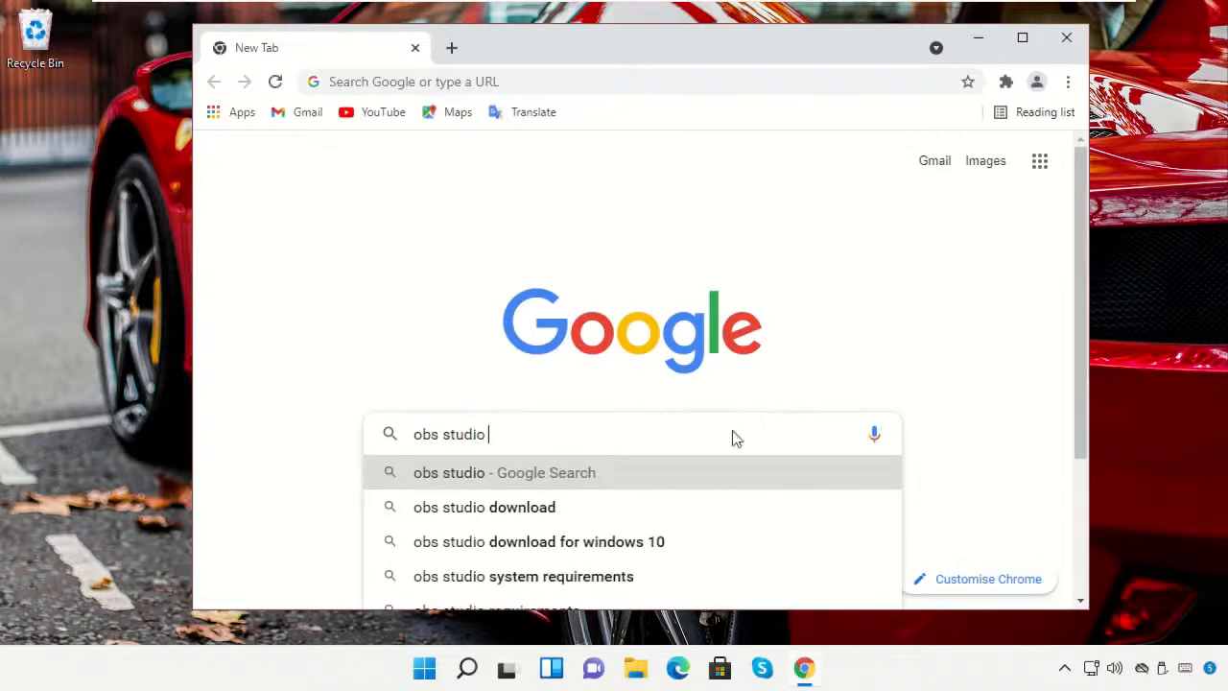
{"action": "key", "text": "Return"}
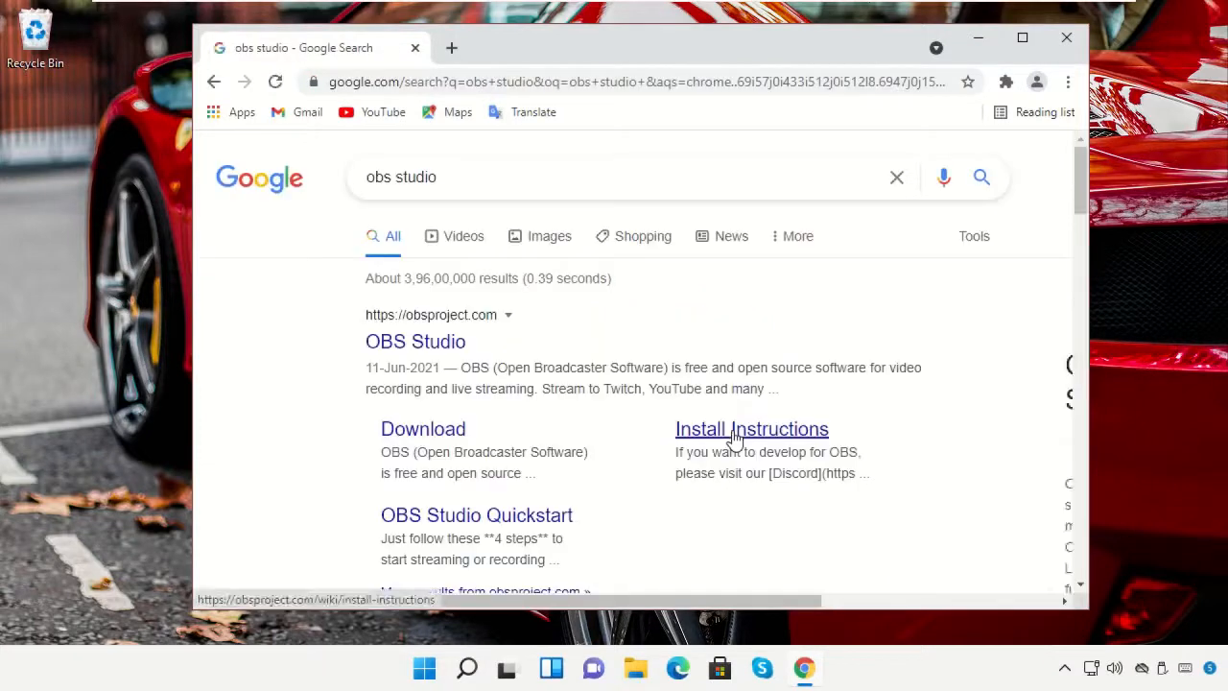
{"action": "left_click", "coordinate": [425, 344]}
{"action": "scroll", "coordinate": [647, 296], "scroll_direction": "down", "scroll_amount": 1}
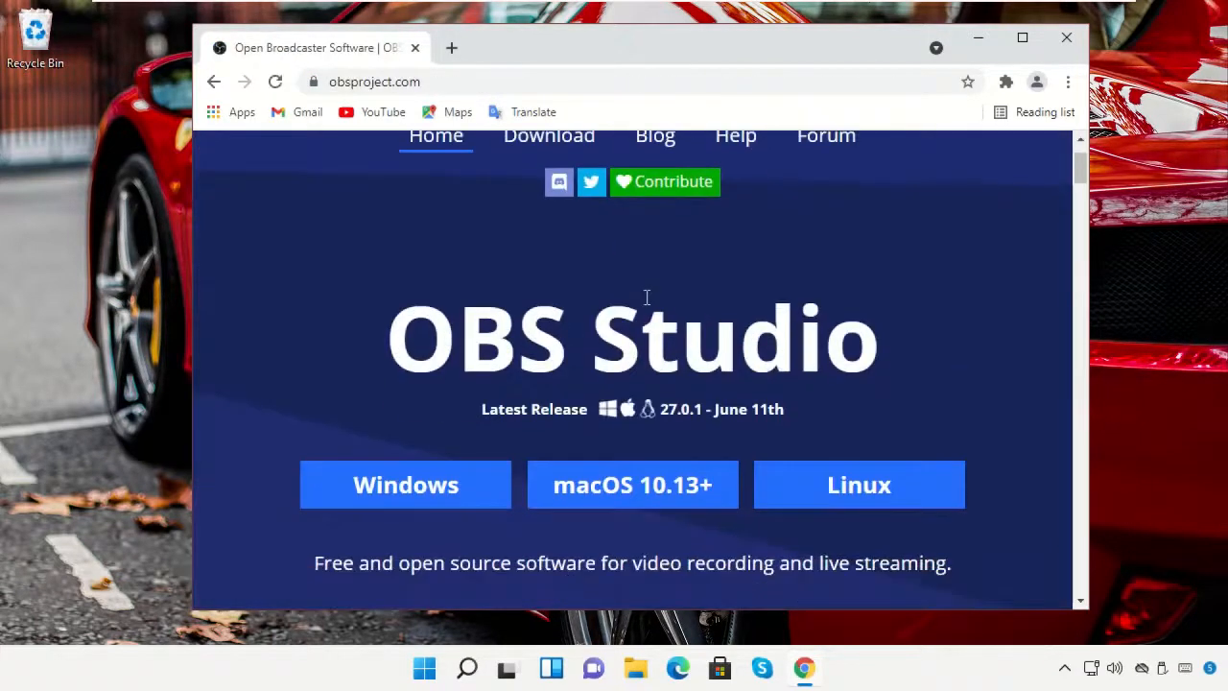
{"action": "scroll", "coordinate": [647, 297], "scroll_direction": "down", "scroll_amount": 1}
{"action": "left_click", "coordinate": [417, 398]}
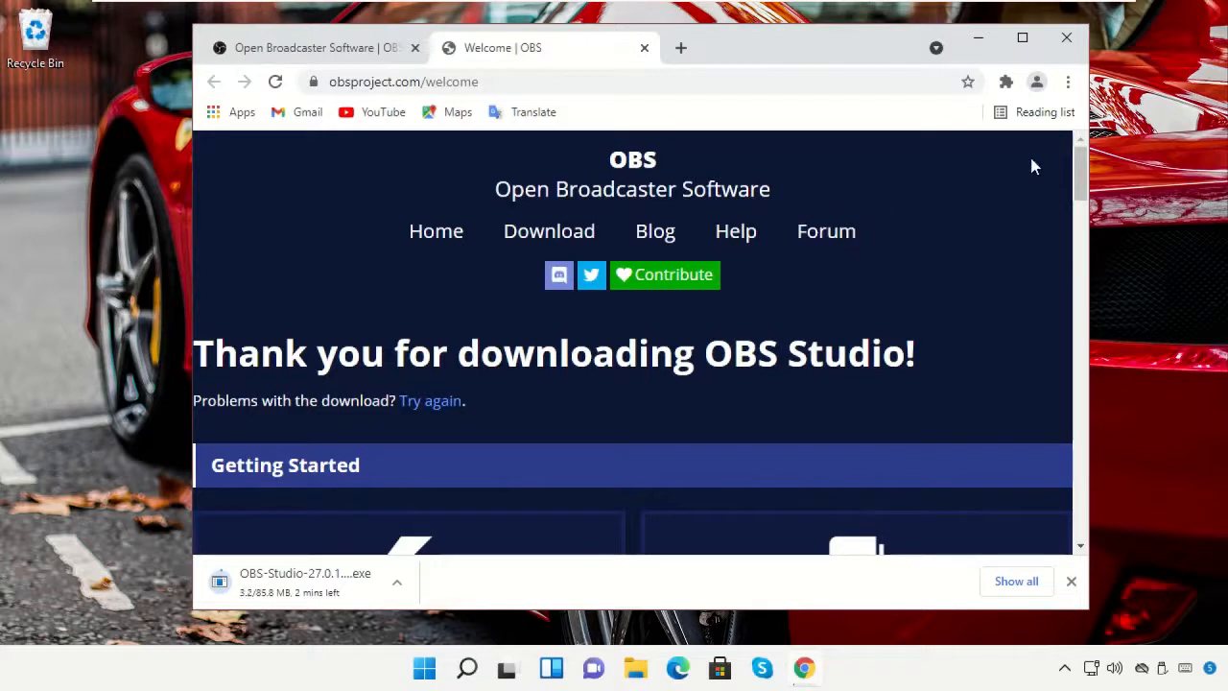
Step: Locate the downloaded OBS-Studio-27.0.1-Full-Installer-x64 file in its folder and run it
{"action": "left_click", "coordinate": [1068, 82]}
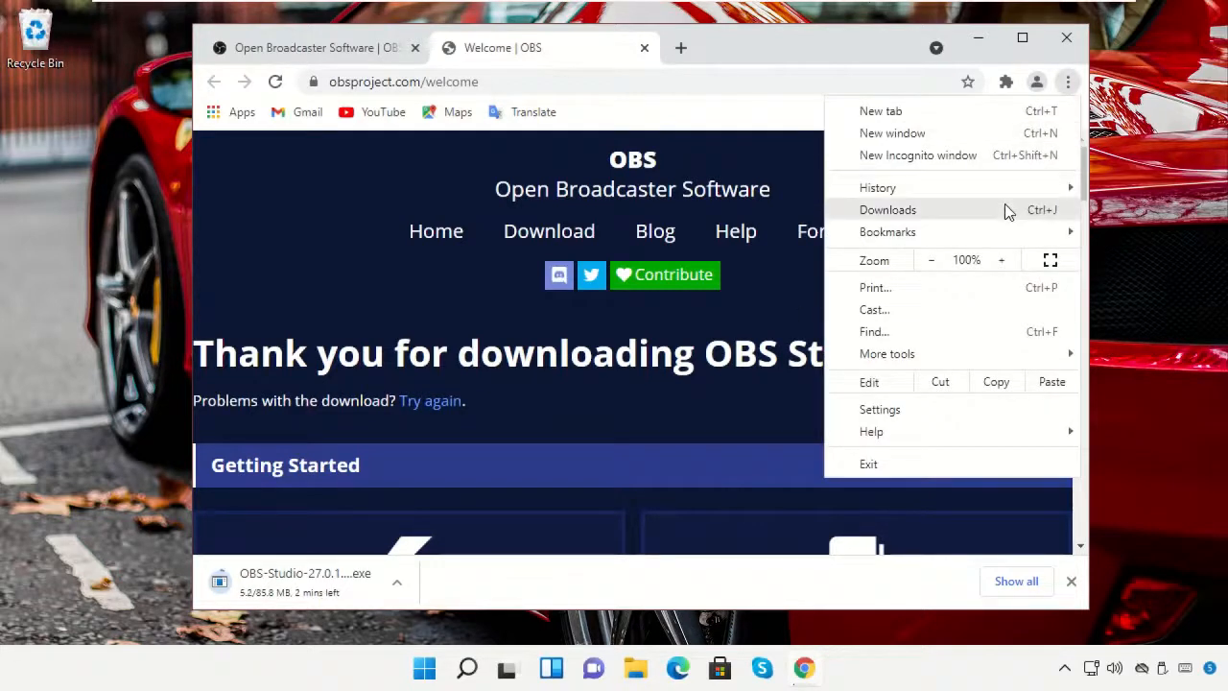
{"action": "left_click", "coordinate": [1005, 209]}
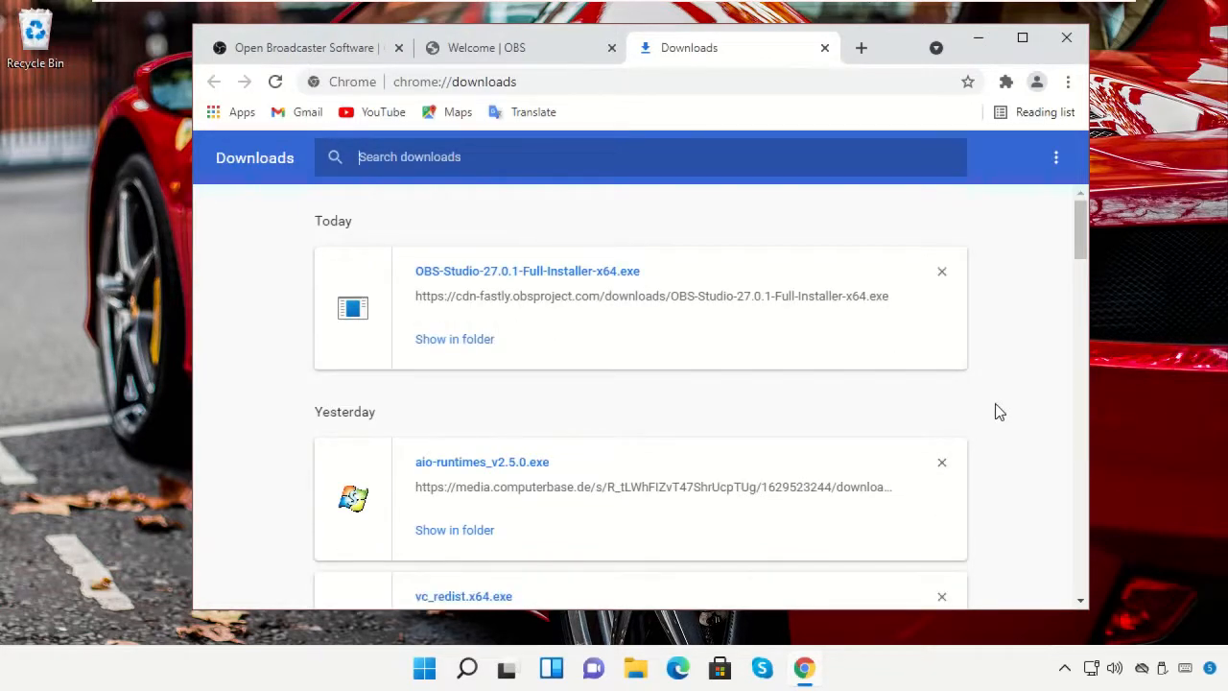
{"action": "left_click", "coordinate": [462, 342]}
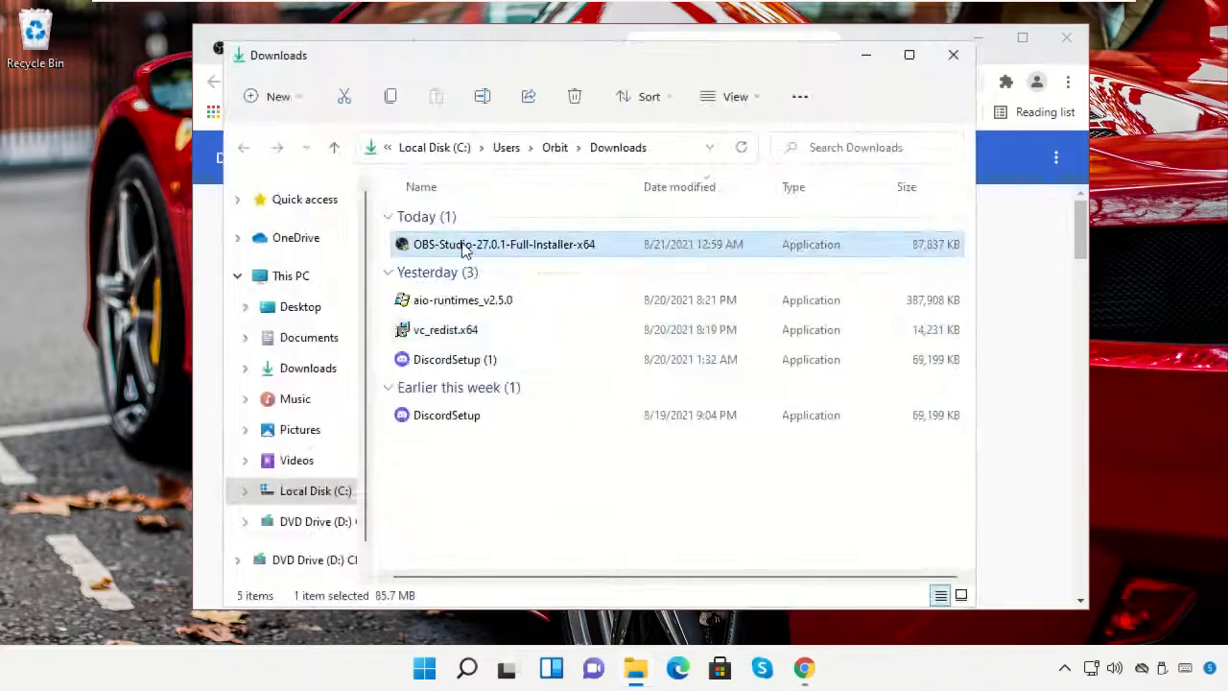
{"action": "double_click", "coordinate": [463, 245]}
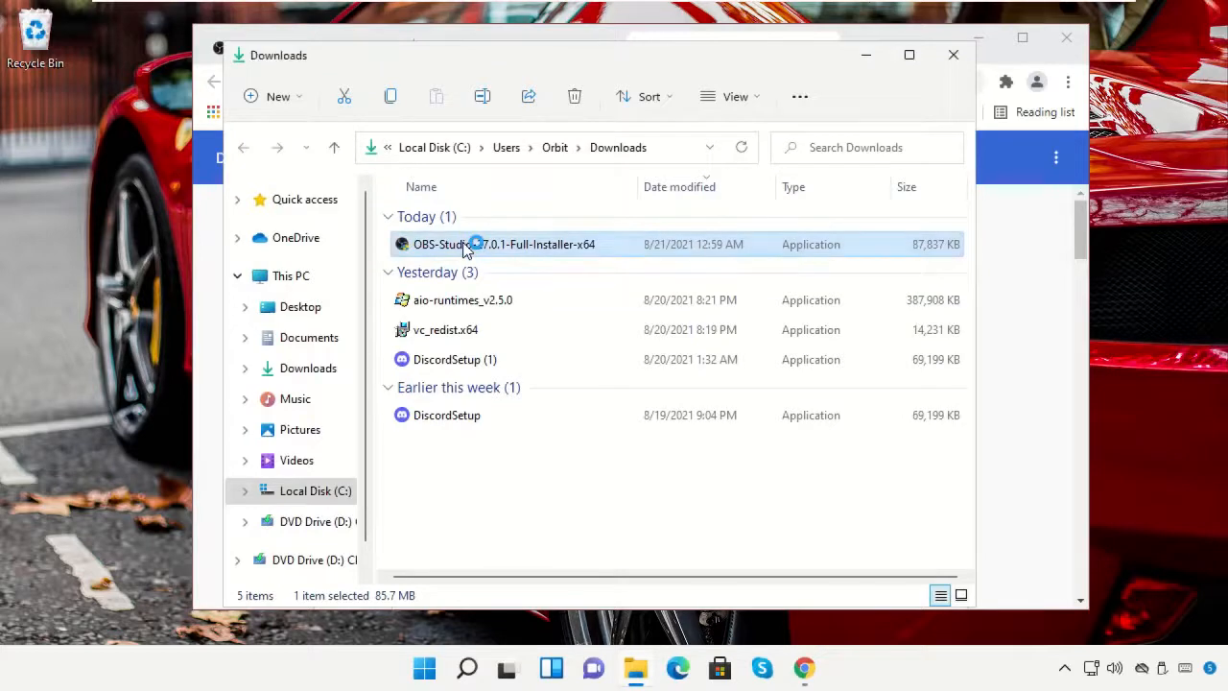
Step: Close the Downloads folder window and the browser while the installer starts
{"action": "left_click", "coordinate": [955, 66]}
{"action": "left_click", "coordinate": [955, 65]}
{"action": "left_click", "coordinate": [1066, 39]}
{"action": "left_click", "coordinate": [1067, 39]}
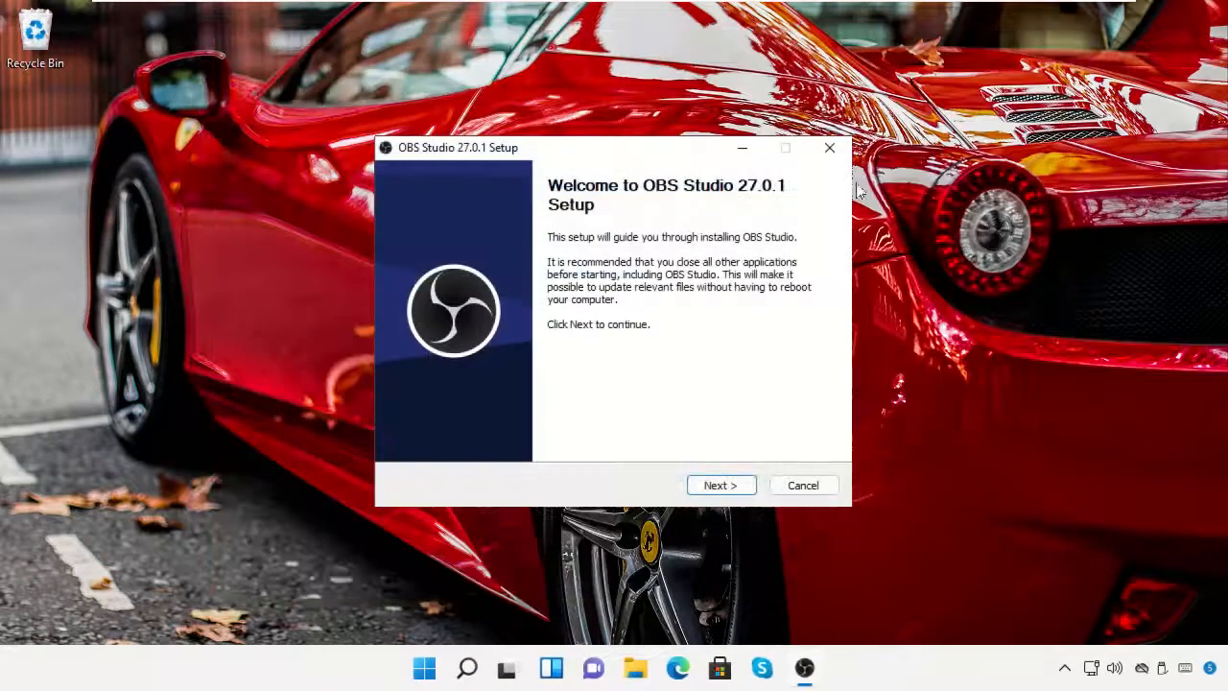
Step: Install OBS Studio 27.0.1 with the default options and launch it when setup finishes
{"action": "left_click_drag", "start_coordinate": [692, 154], "coordinate": [685, 107]}
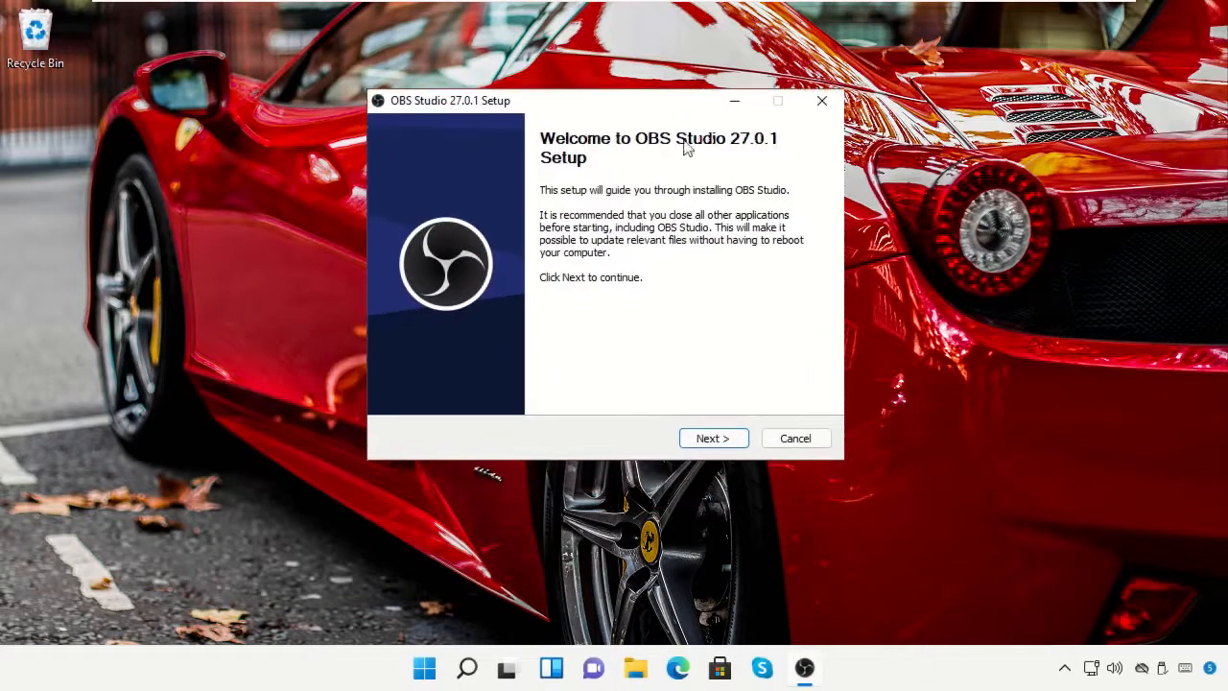
{"action": "left_click", "coordinate": [714, 439]}
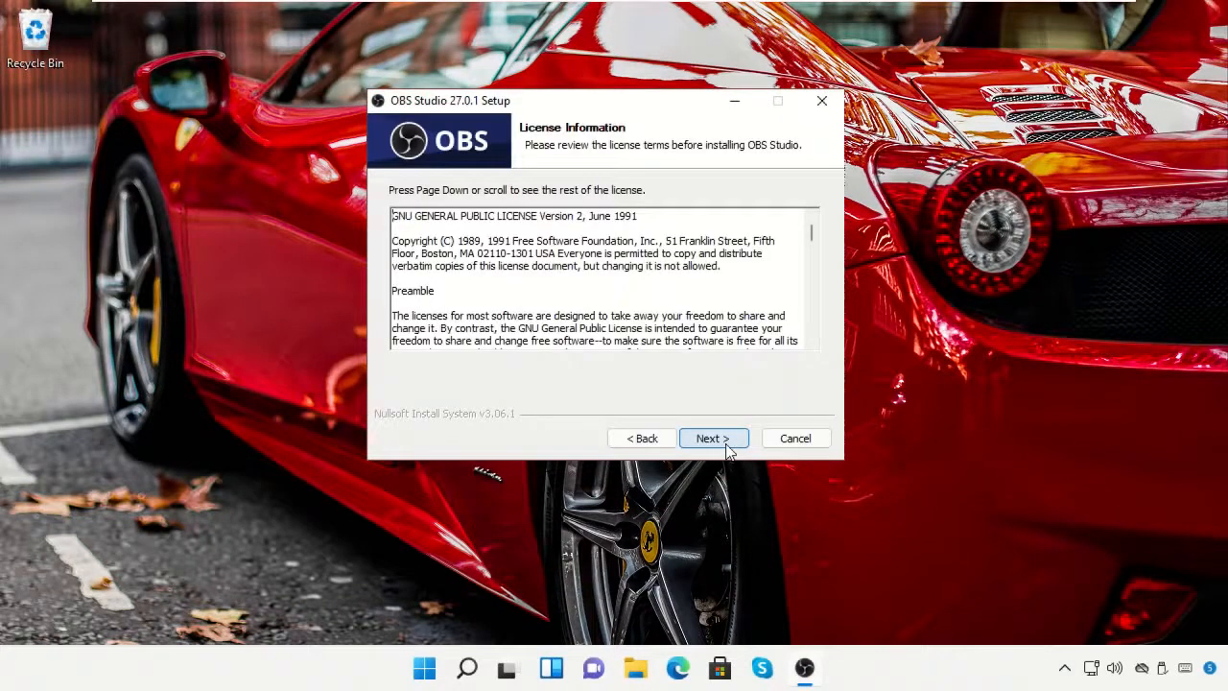
{"action": "left_click", "coordinate": [727, 445]}
{"action": "left_click", "coordinate": [725, 449]}
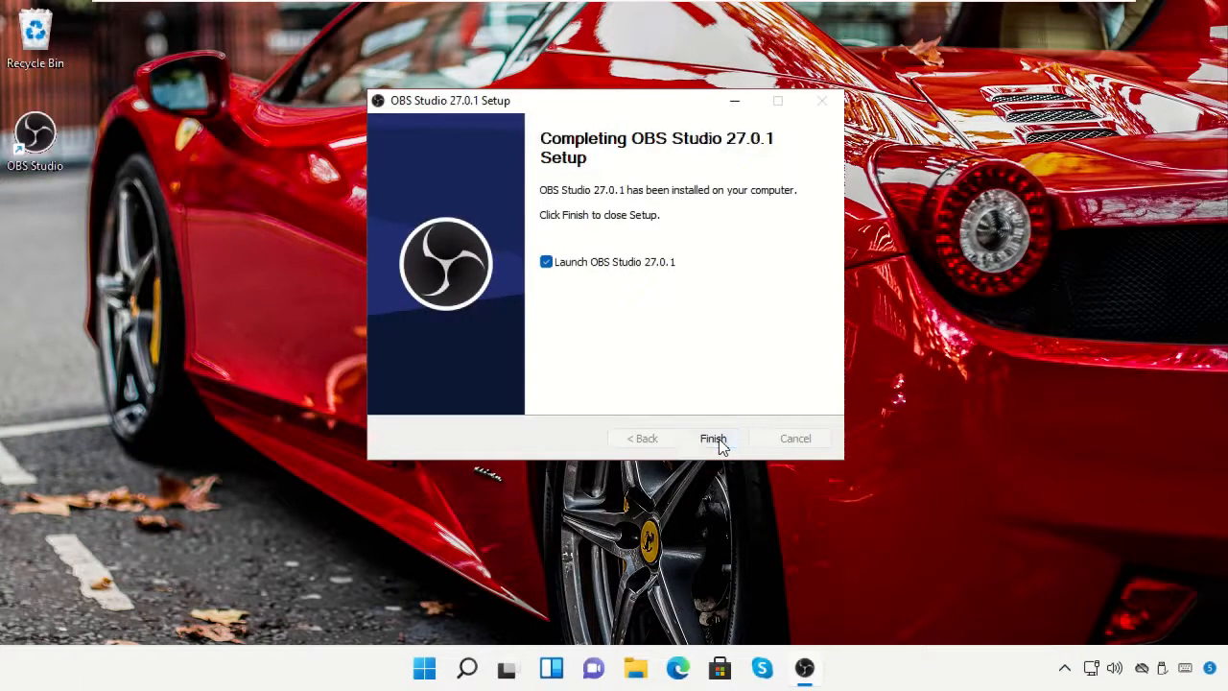
{"action": "left_click", "coordinate": [715, 439]}
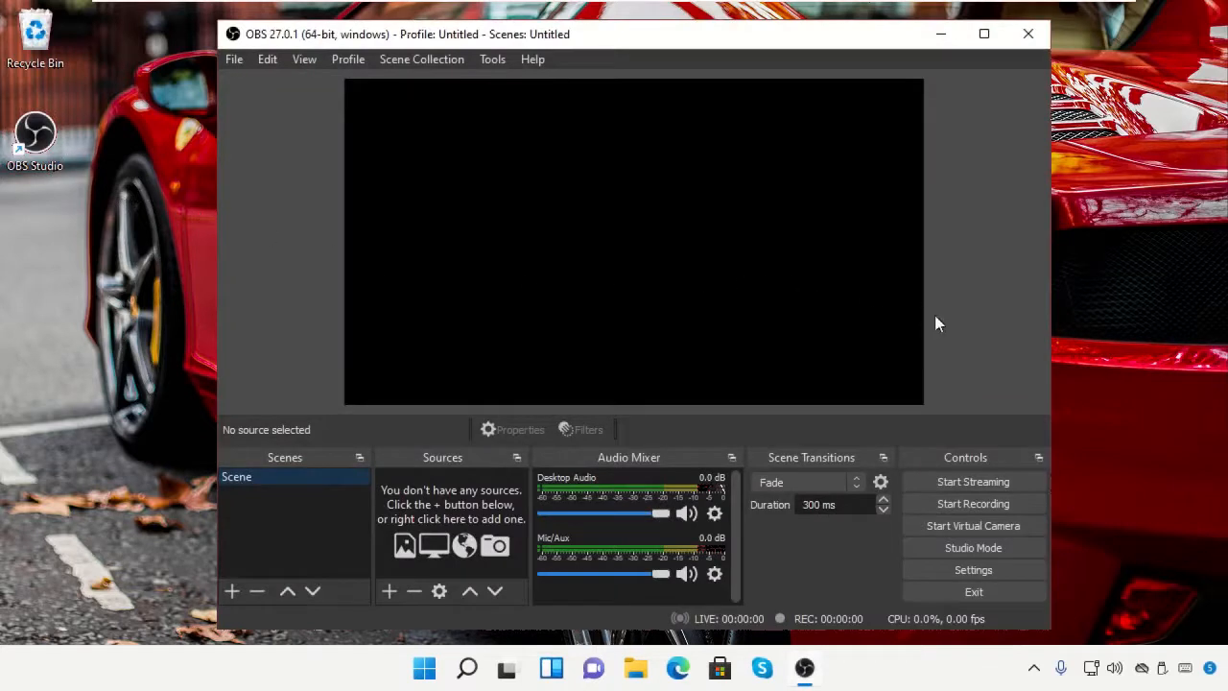
Step: Add a new Display Capture source for Display 1 with the capture method set to Automatic and the cursor captured
{"action": "right_click", "coordinate": [465, 477]}
{"action": "mouse_move", "coordinate": [478, 490]}
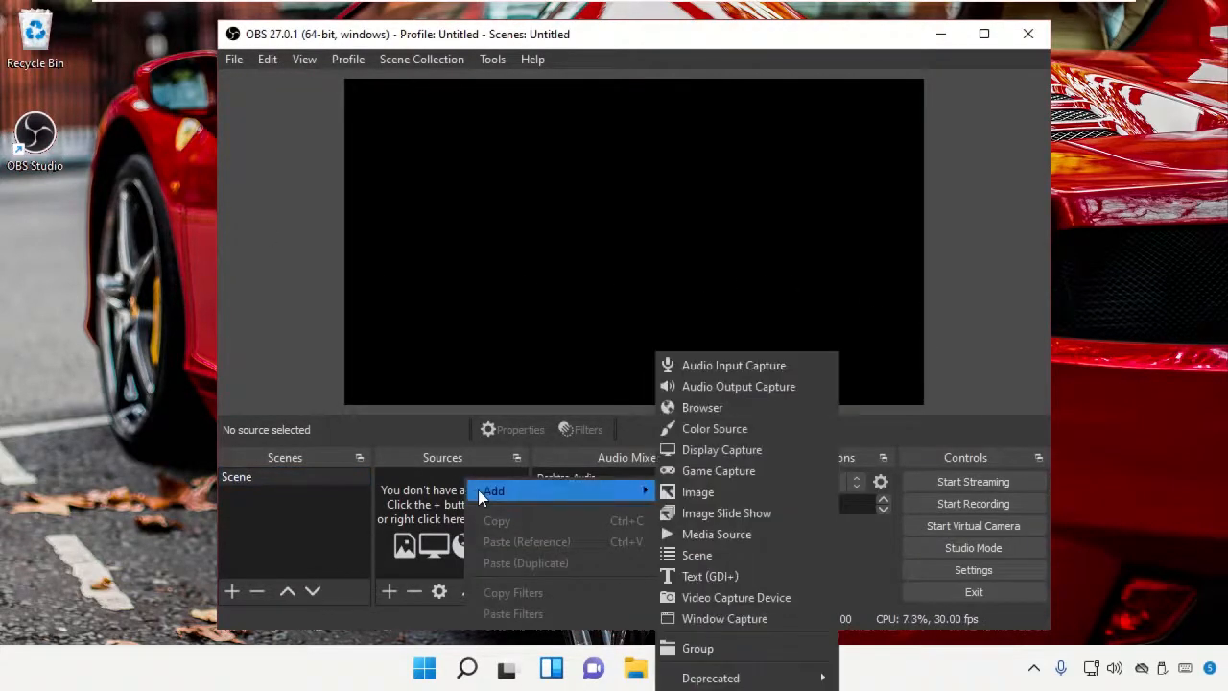
{"action": "left_click", "coordinate": [727, 455]}
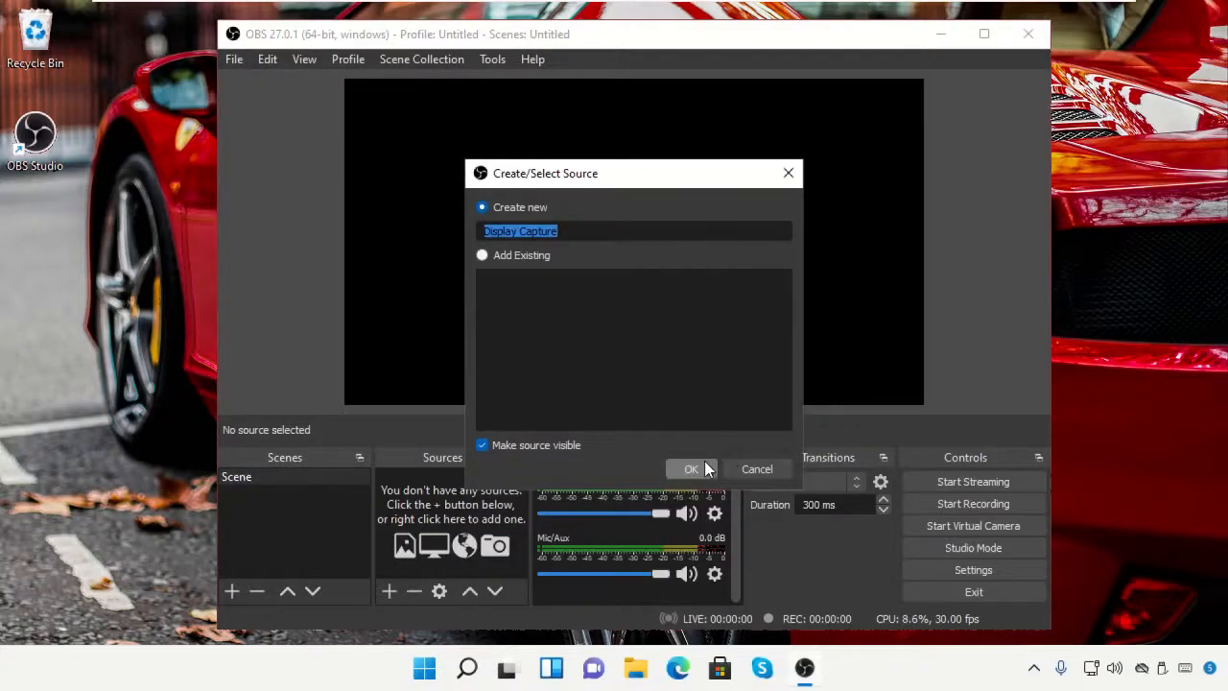
{"action": "left_click", "coordinate": [690, 469]}
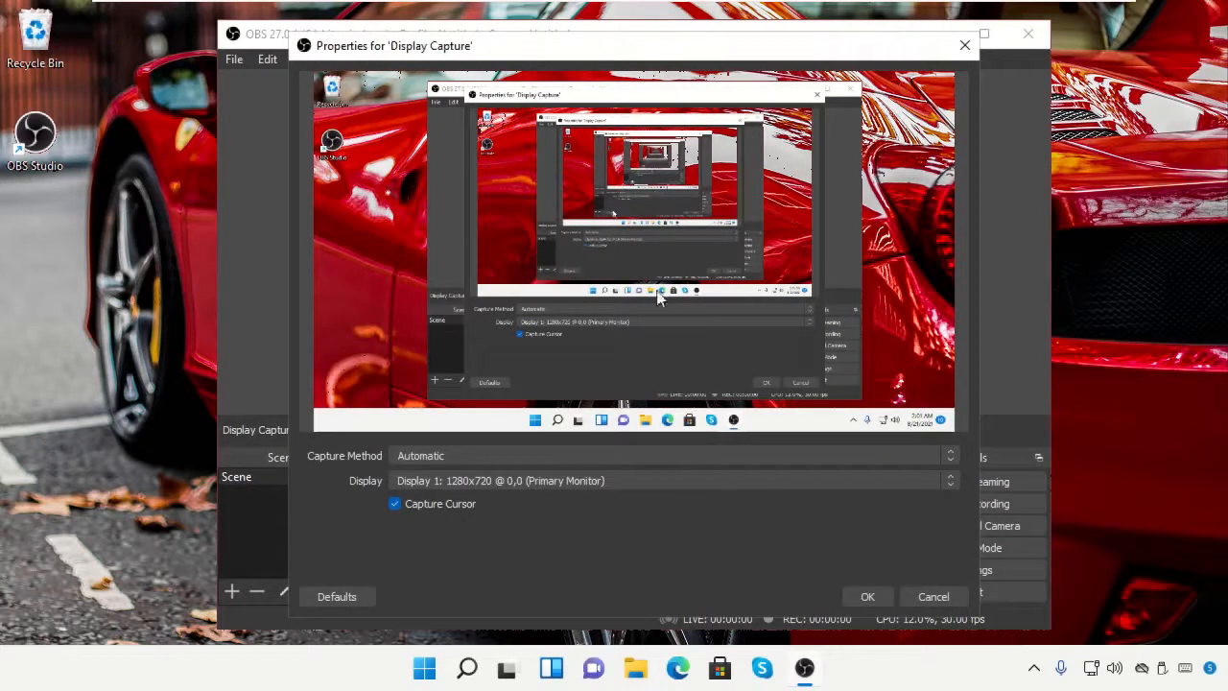
{"action": "left_click", "coordinate": [698, 455]}
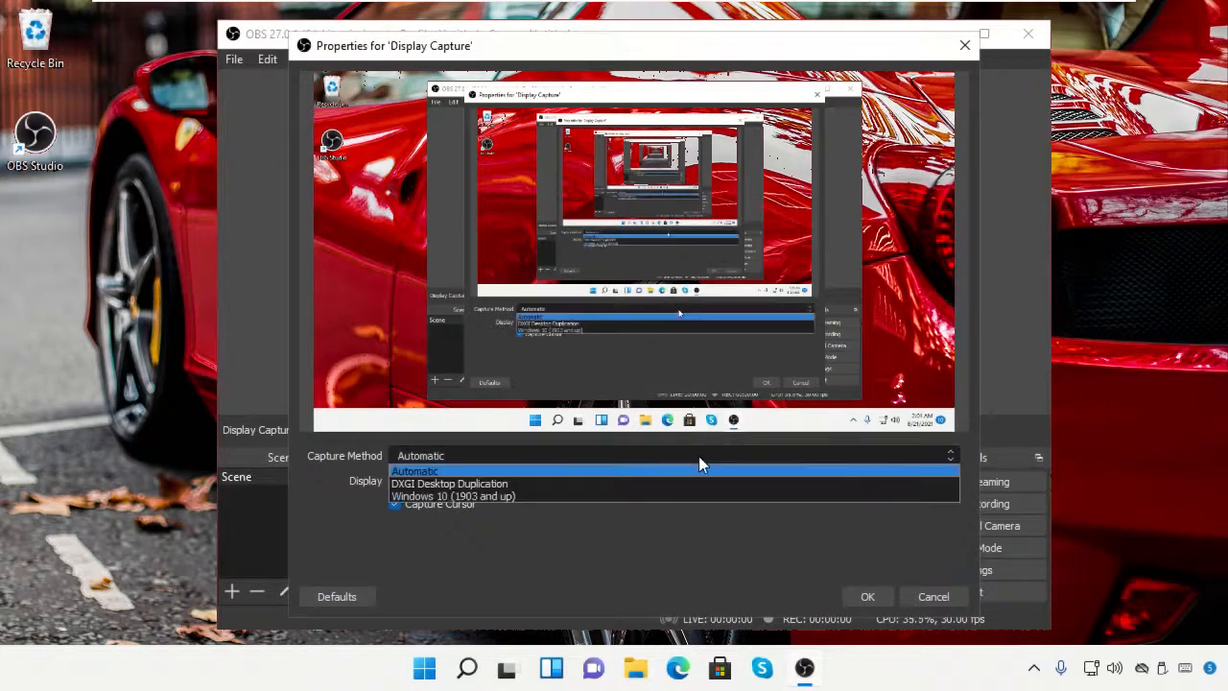
{"action": "left_click", "coordinate": [699, 458]}
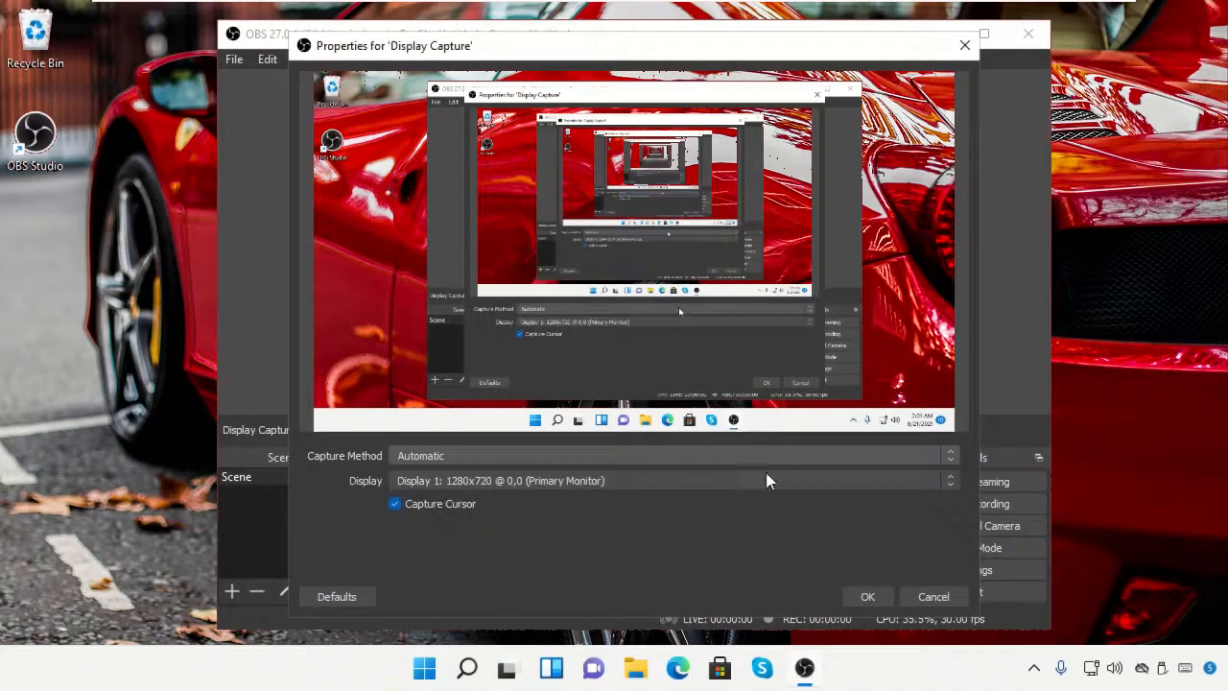
{"action": "left_click", "coordinate": [880, 597]}
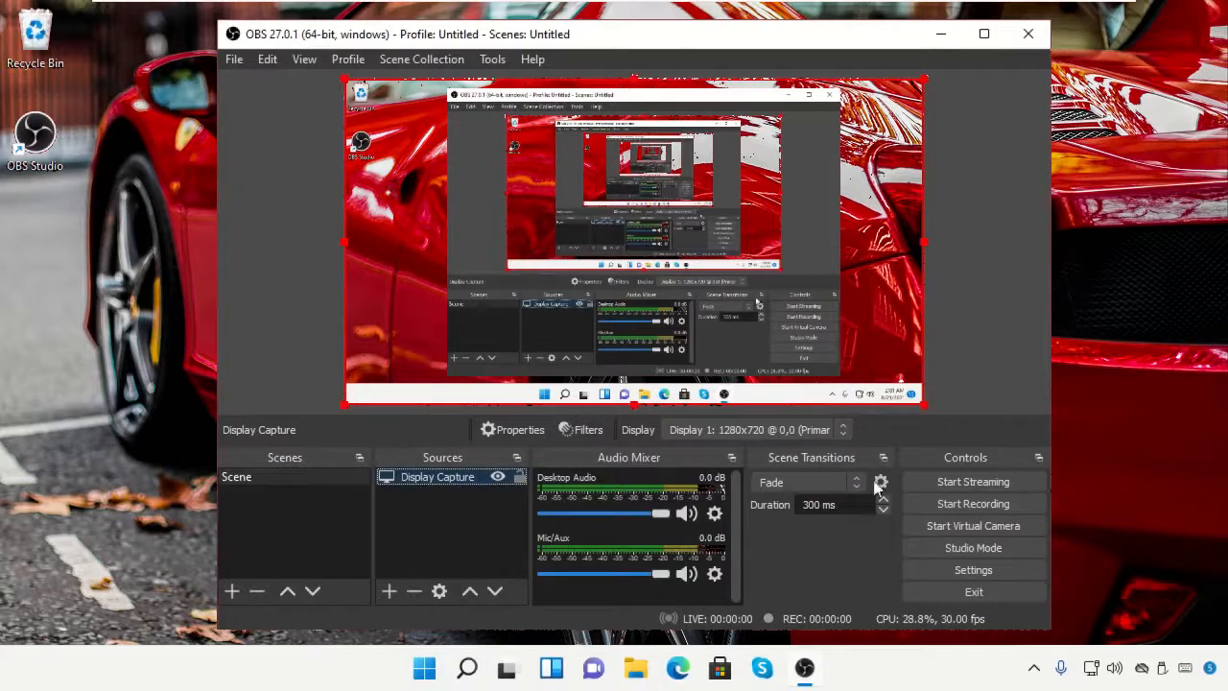
Step: Go through the General and Stream settings, and set the output mode to Advanced
{"action": "left_click", "coordinate": [952, 568]}
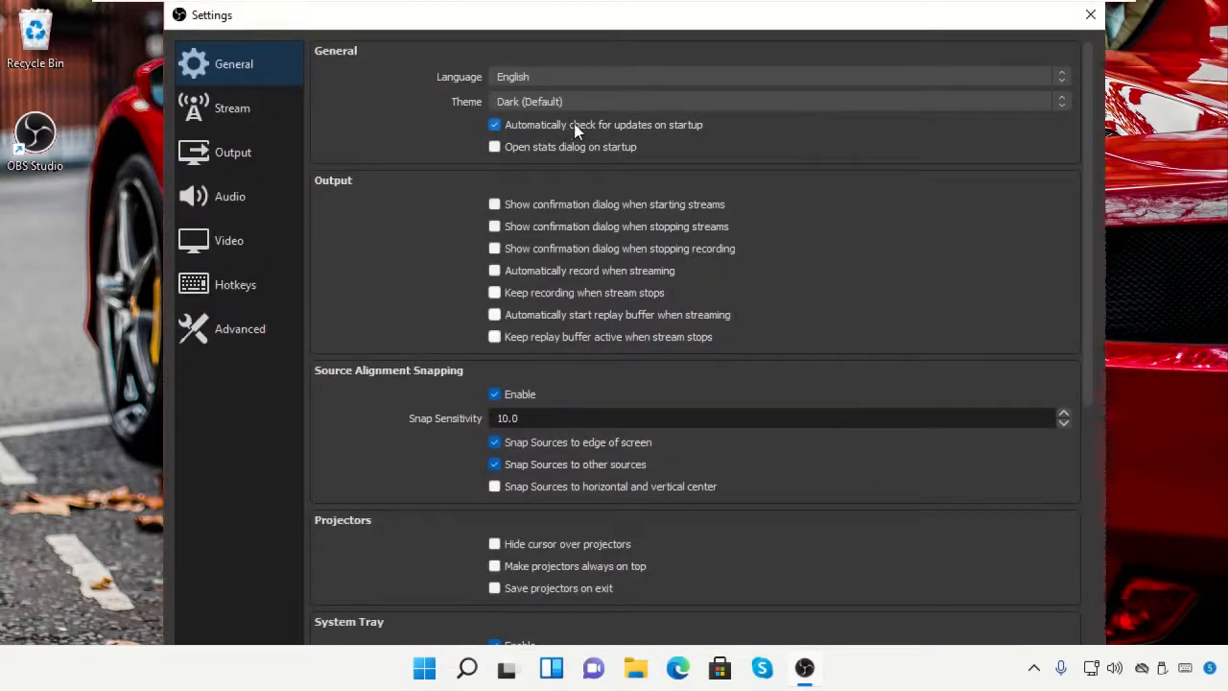
{"action": "scroll", "coordinate": [705, 177], "scroll_direction": "down", "scroll_amount": 1}
{"action": "scroll", "coordinate": [708, 179], "scroll_direction": "up", "scroll_amount": 1}
{"action": "left_click", "coordinate": [251, 105]}
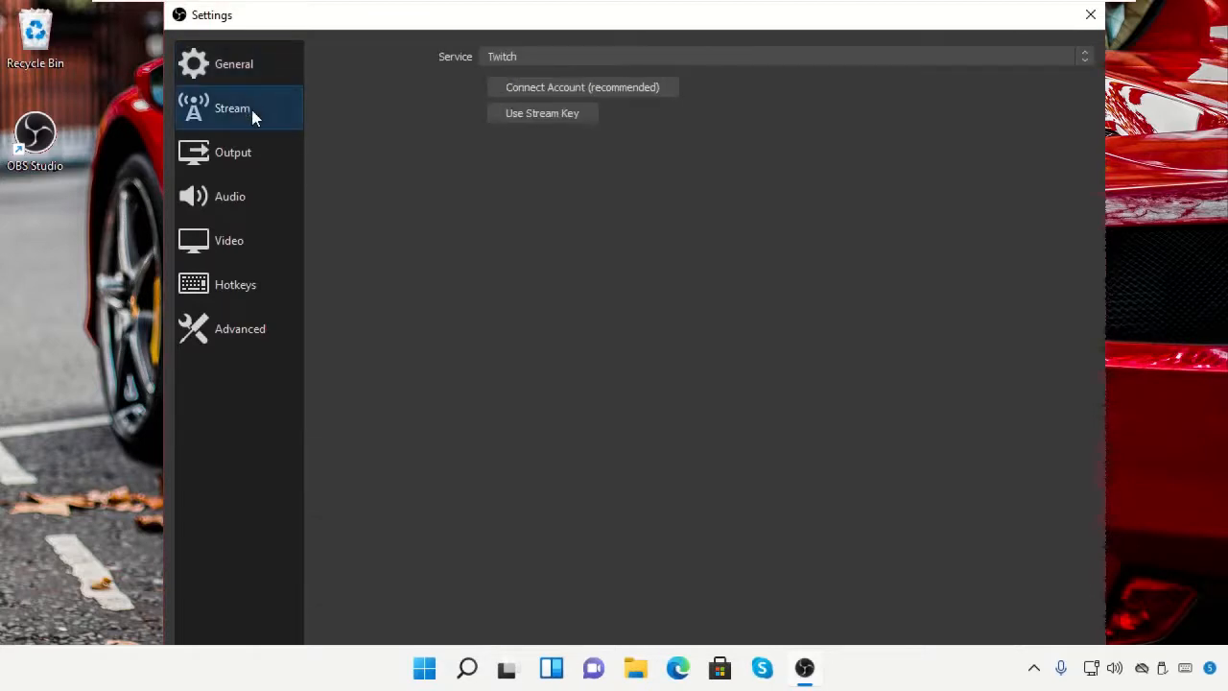
{"action": "left_click", "coordinate": [251, 163]}
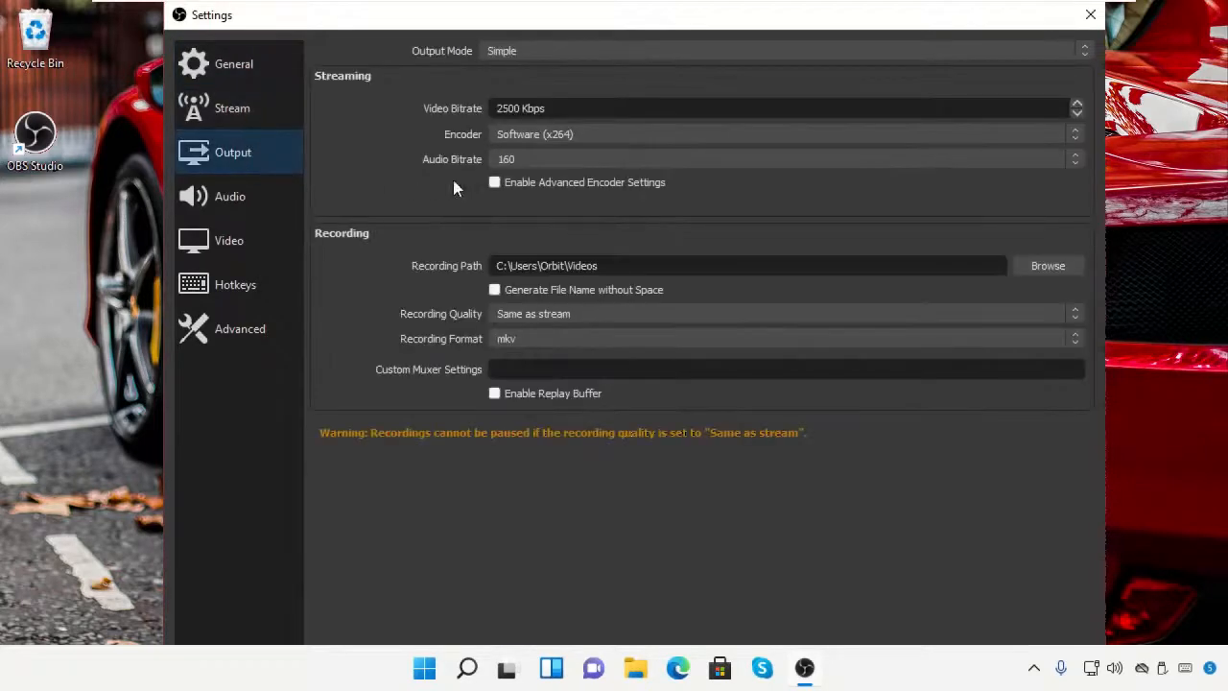
{"action": "left_click", "coordinate": [829, 54]}
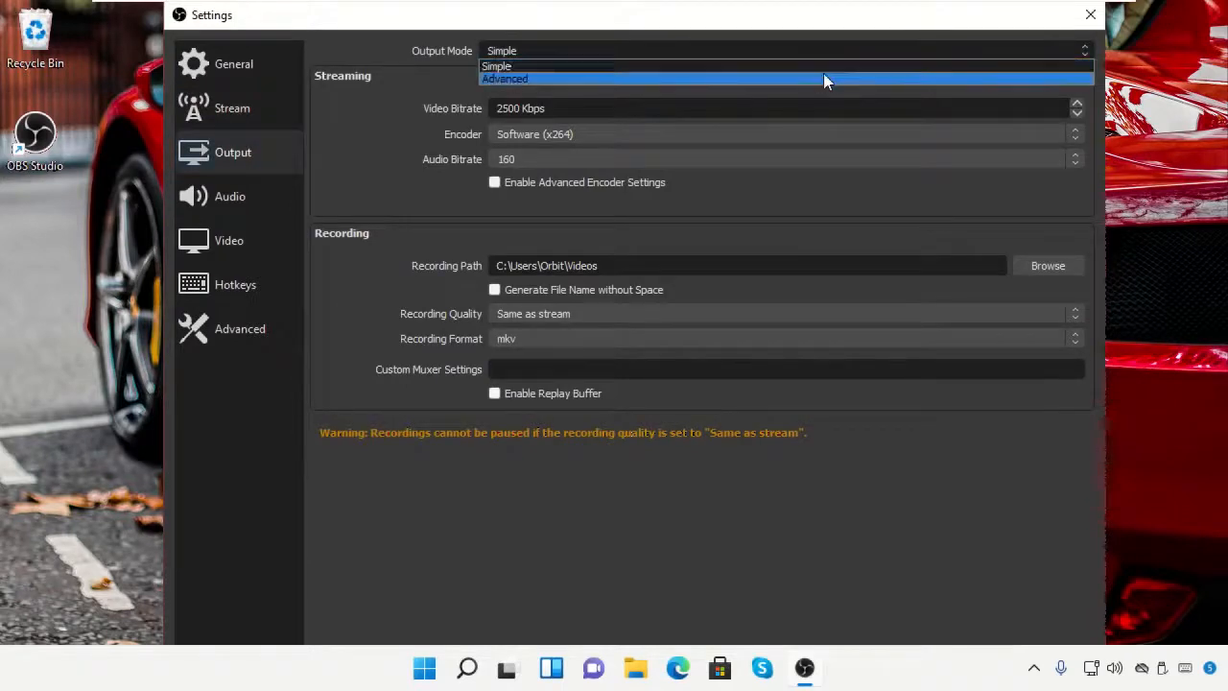
{"action": "left_click", "coordinate": [823, 74]}
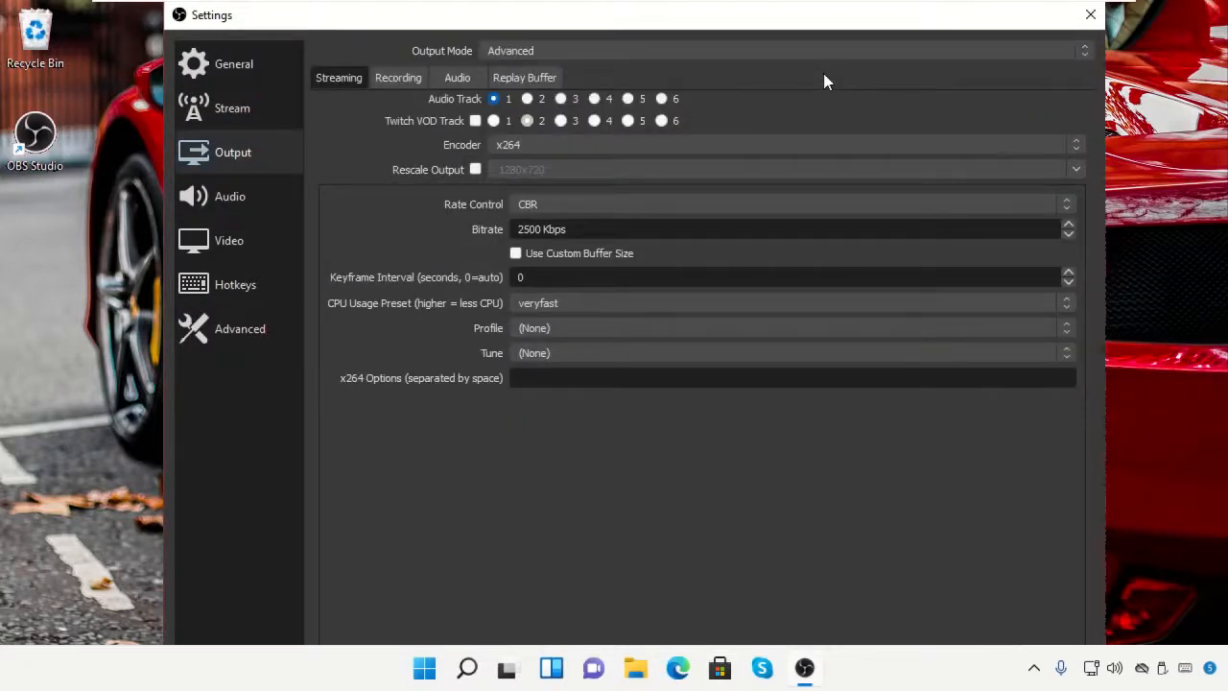
Step: Keep the recording type as Standard and enable generating file names without spaces
{"action": "left_click", "coordinate": [403, 80]}
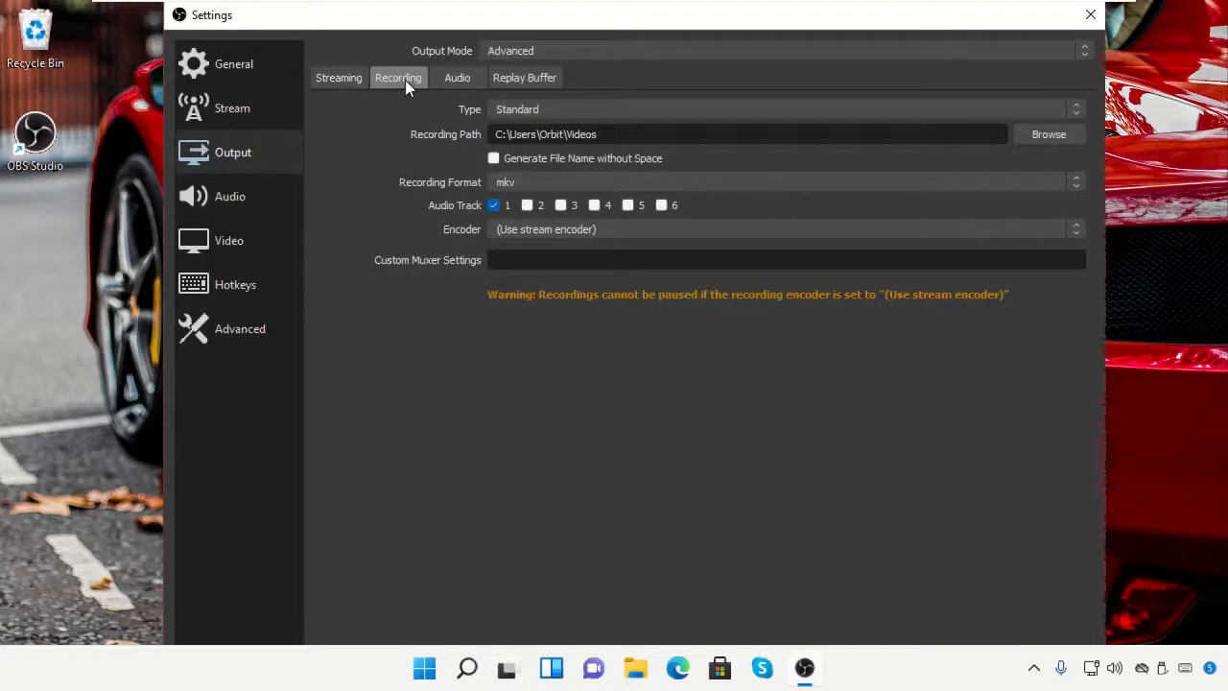
{"action": "left_click", "coordinate": [588, 111]}
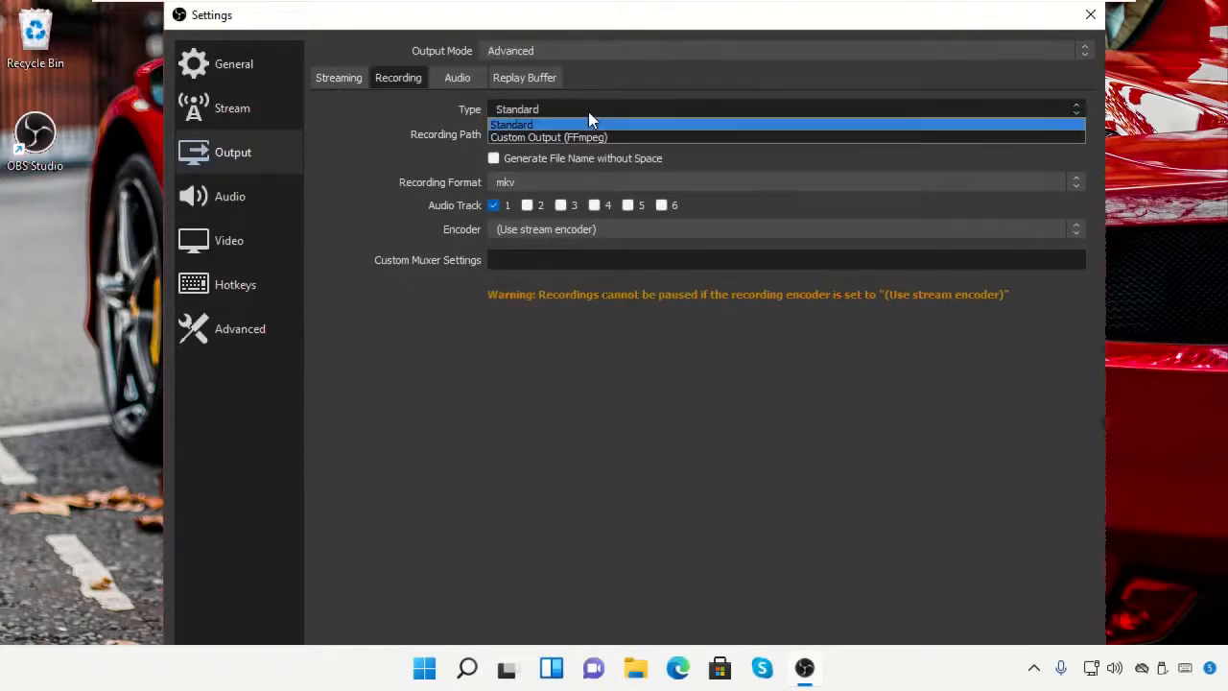
{"action": "left_click", "coordinate": [588, 120]}
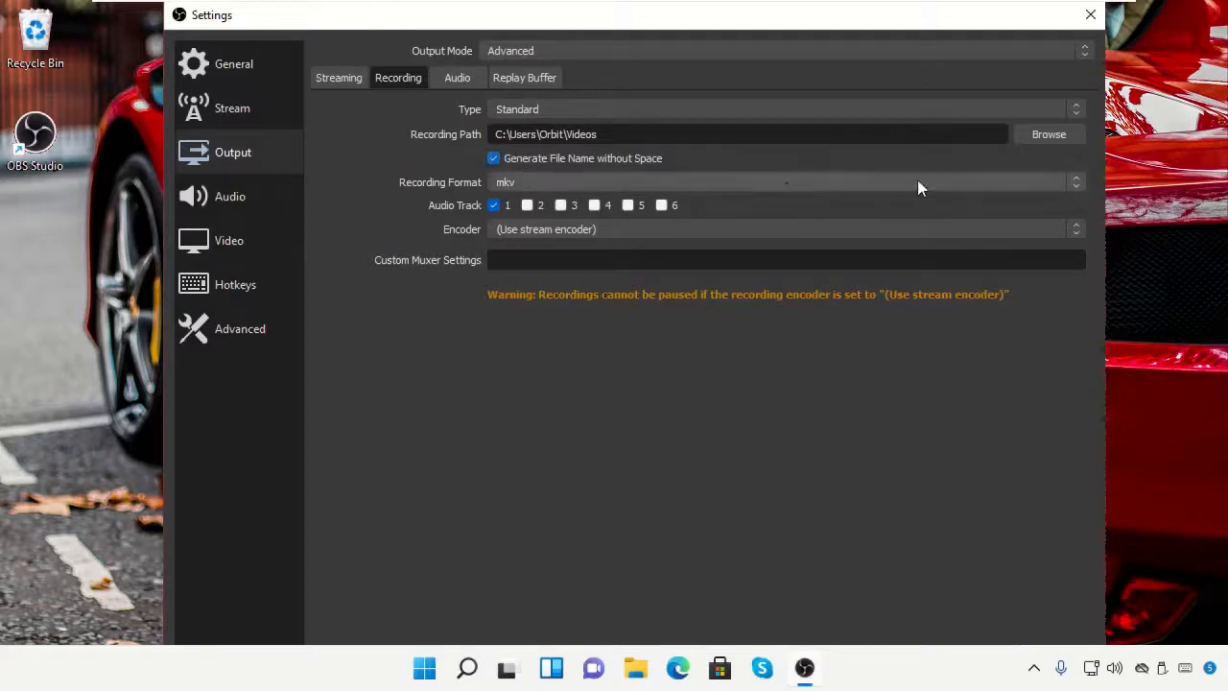
Step: Set the recording path to the Captures folder inside Videos
{"action": "left_click", "coordinate": [1049, 134]}
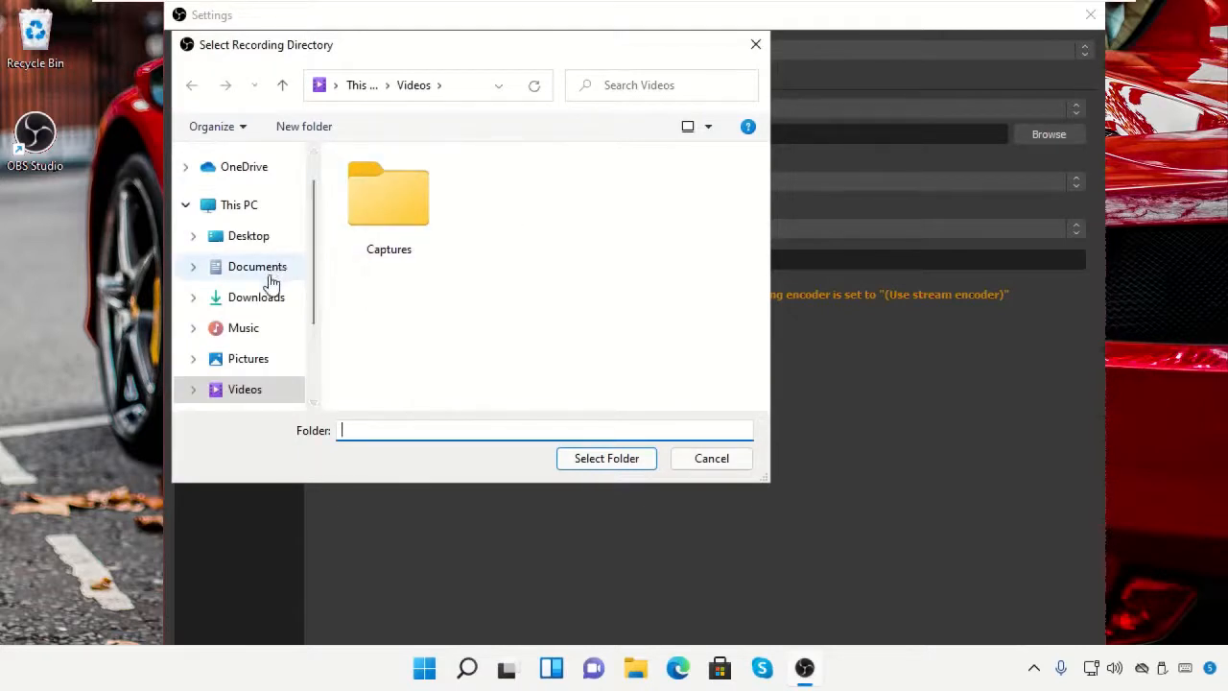
{"action": "scroll", "coordinate": [269, 283], "scroll_direction": "down", "scroll_amount": 1}
{"action": "left_click", "coordinate": [261, 354]}
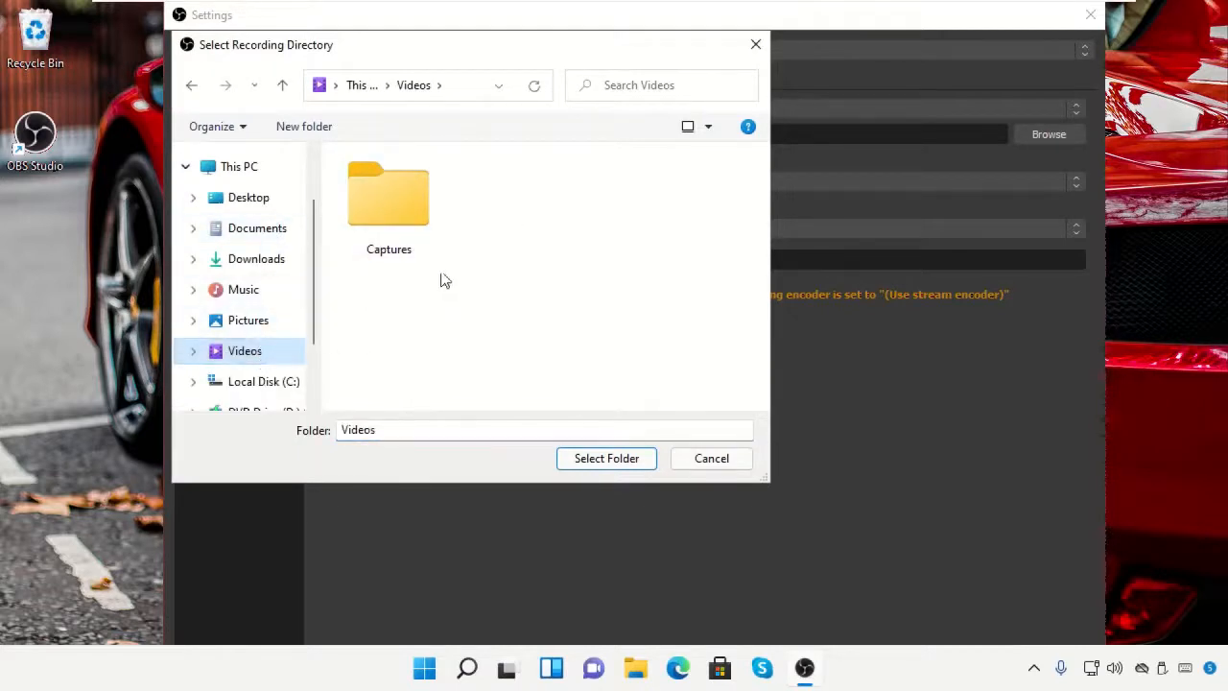
{"action": "left_click", "coordinate": [423, 198]}
{"action": "left_click", "coordinate": [609, 459]}
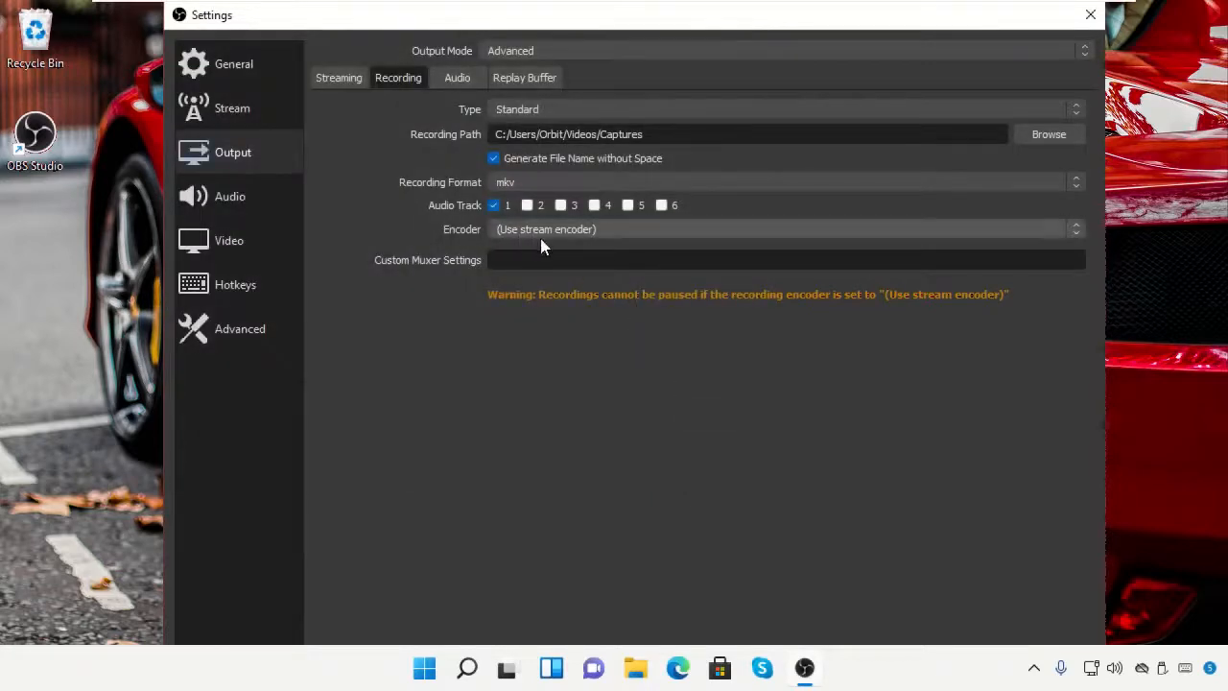
Step: Keep the recording encoder on "(Use stream encoder)" and set the recording format to mp4
{"action": "left_click", "coordinate": [574, 235]}
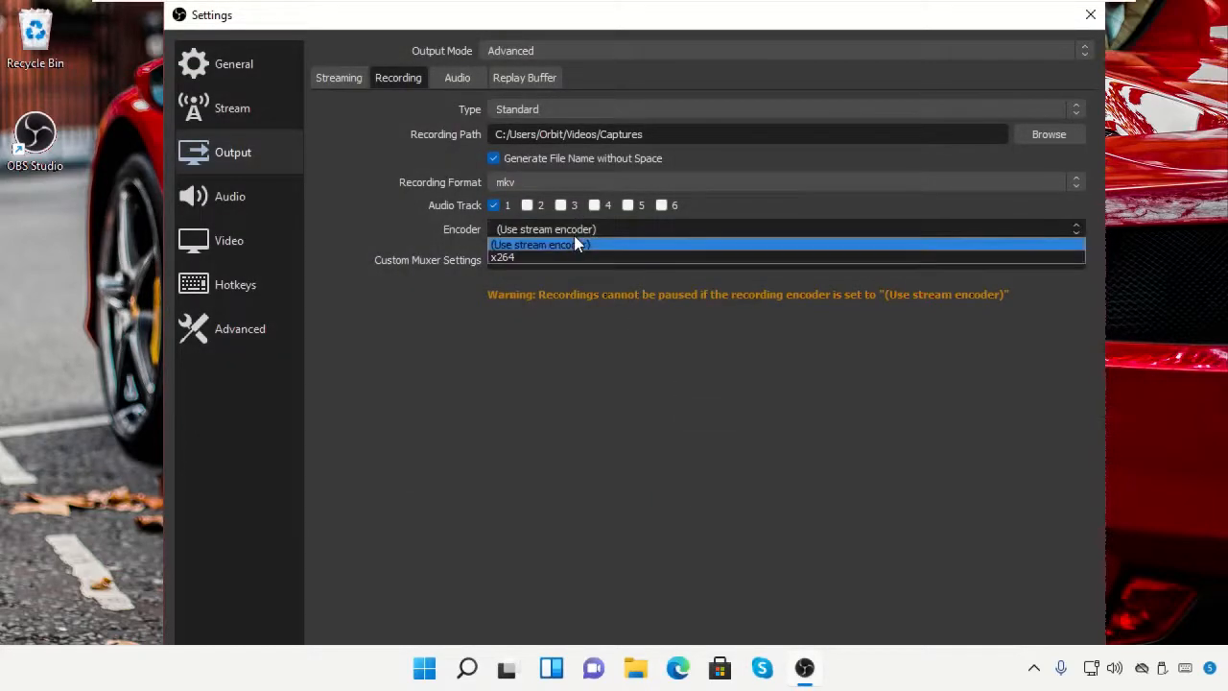
{"action": "left_click", "coordinate": [580, 248]}
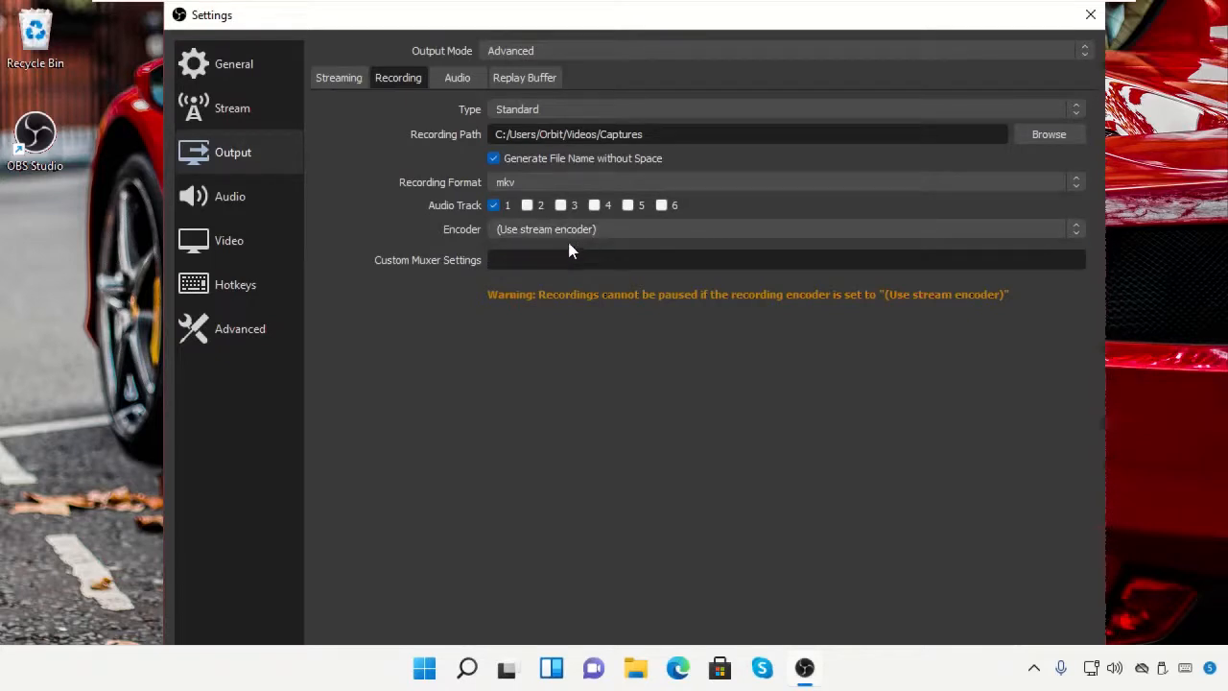
{"action": "left_click", "coordinate": [595, 181]}
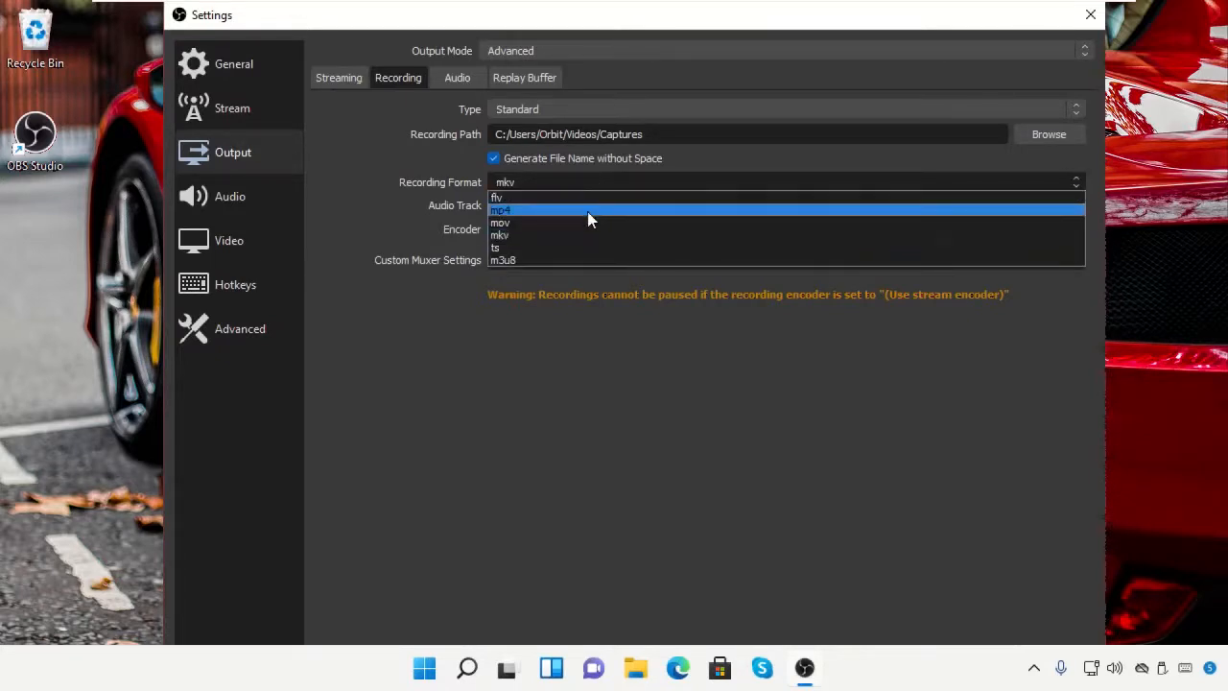
{"action": "left_click", "coordinate": [589, 212]}
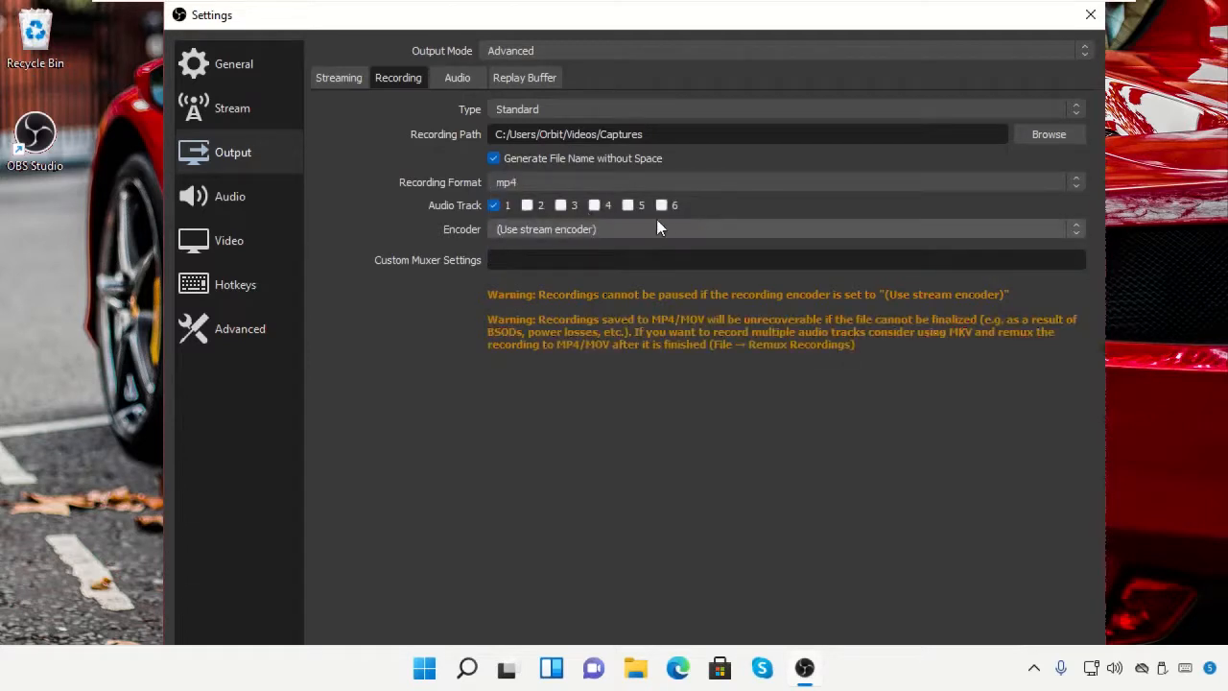
Step: Set the Mic/Auxiliary Audio device to "Microphone (High Definition Audio Device)" in the audio settings
{"action": "left_click", "coordinate": [232, 197]}
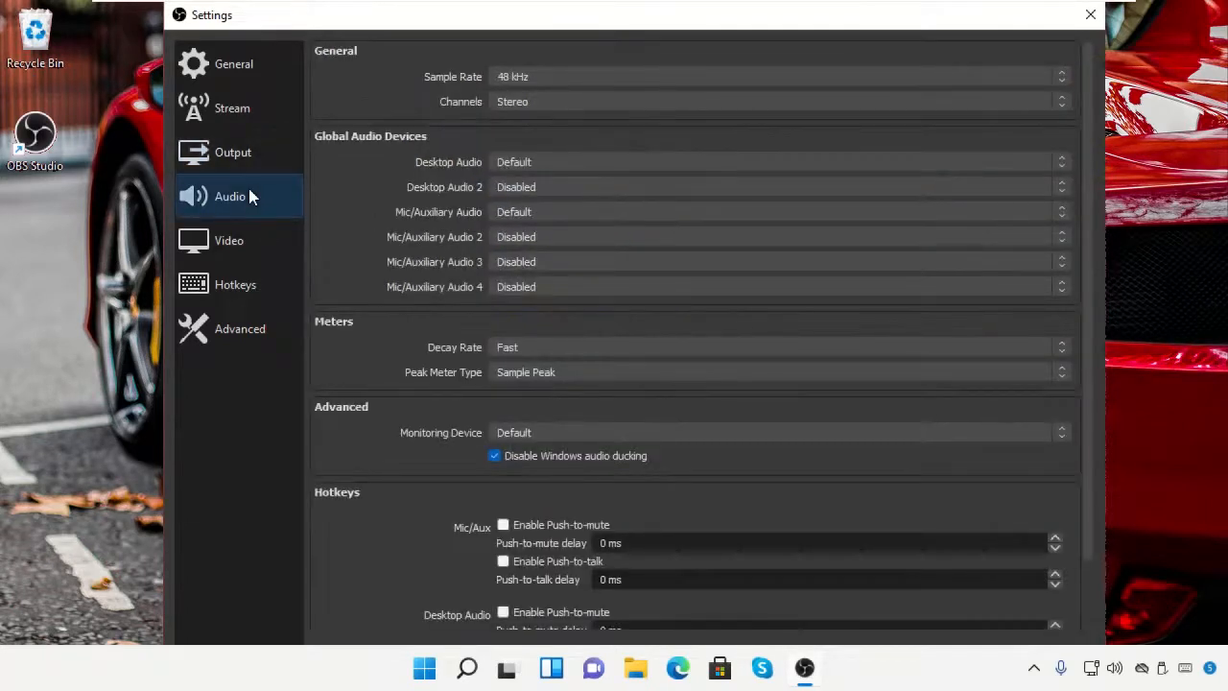
{"action": "left_click", "coordinate": [590, 213]}
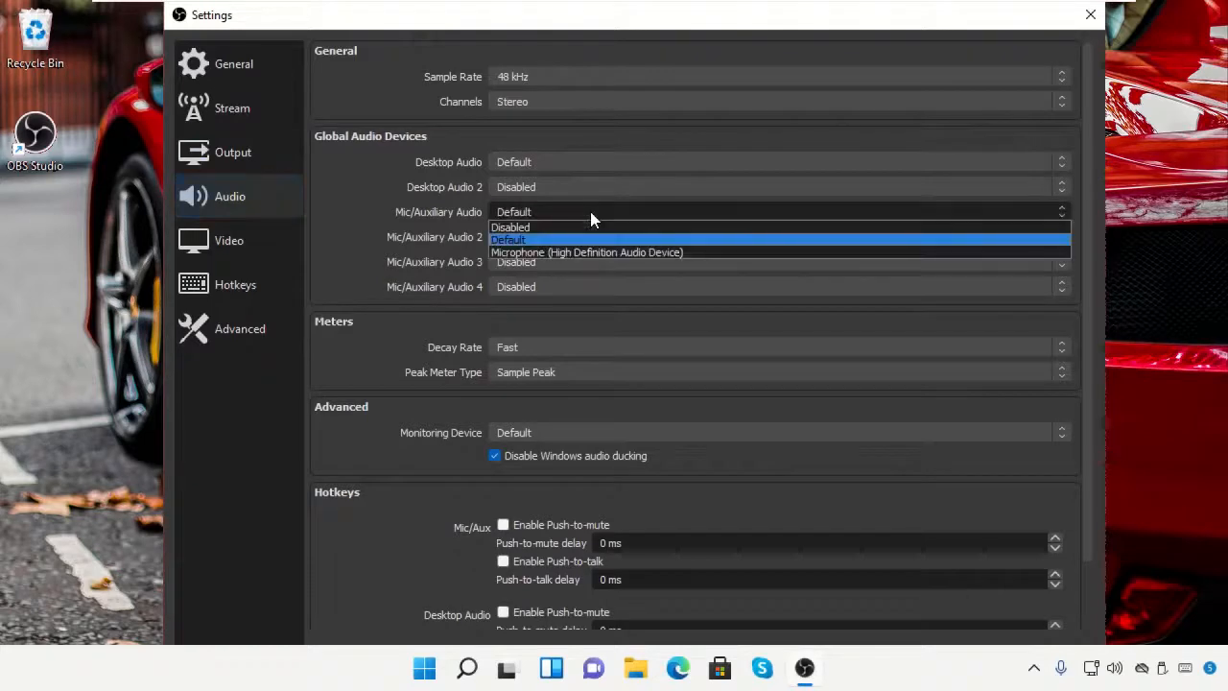
{"action": "left_click", "coordinate": [589, 252]}
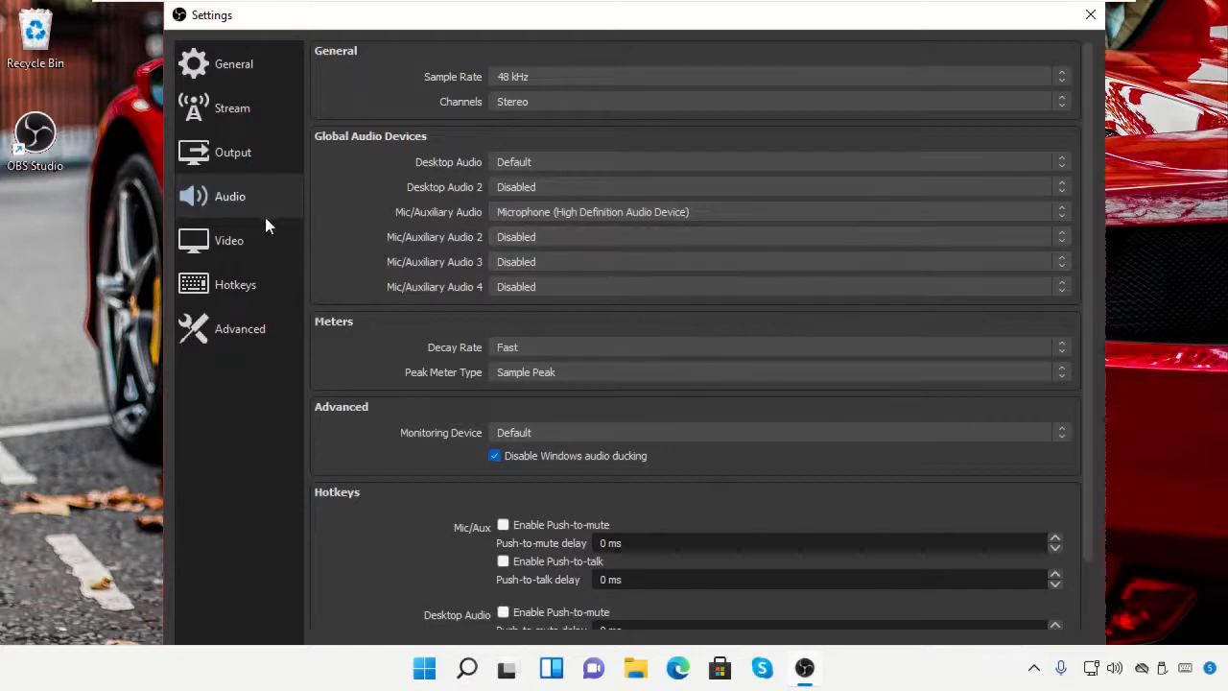
Step: Review the video resolution and FPS settings, and save all the changed settings
{"action": "left_click", "coordinate": [248, 240]}
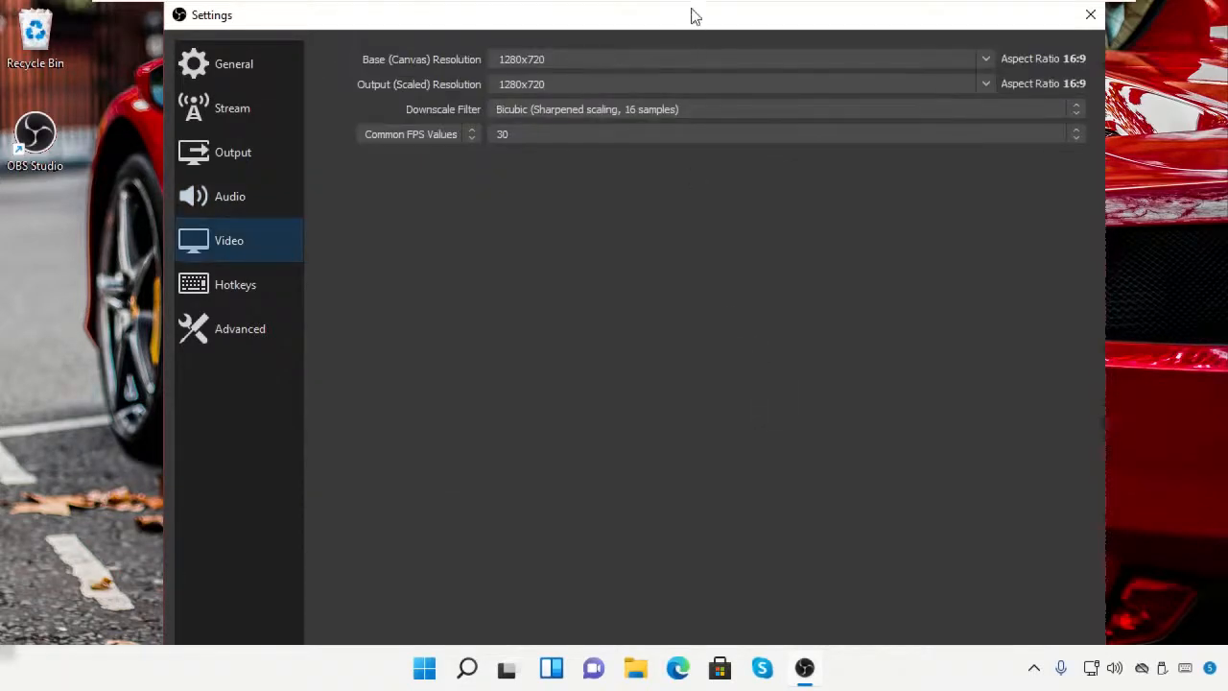
{"action": "mouse_move", "coordinate": [691, 9]}
{"action": "left_mouse_down"}
{"action": "mouse_move", "coordinate": [694, 61]}
{"action": "mouse_move", "coordinate": [691, 16]}
{"action": "left_mouse_up"}
{"action": "left_click", "coordinate": [1059, 639]}
{"action": "left_click", "coordinate": [919, 637]}
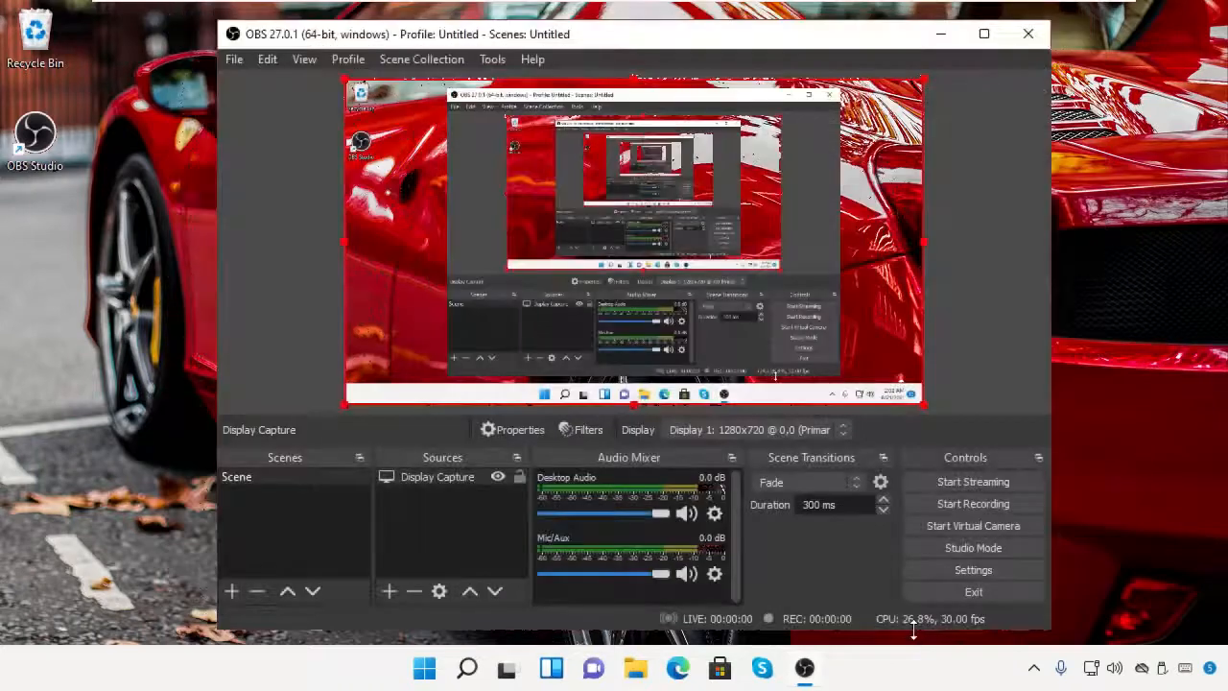
Step: Start recording the display and minimize the OBS Studio window
{"action": "left_click", "coordinate": [949, 507]}
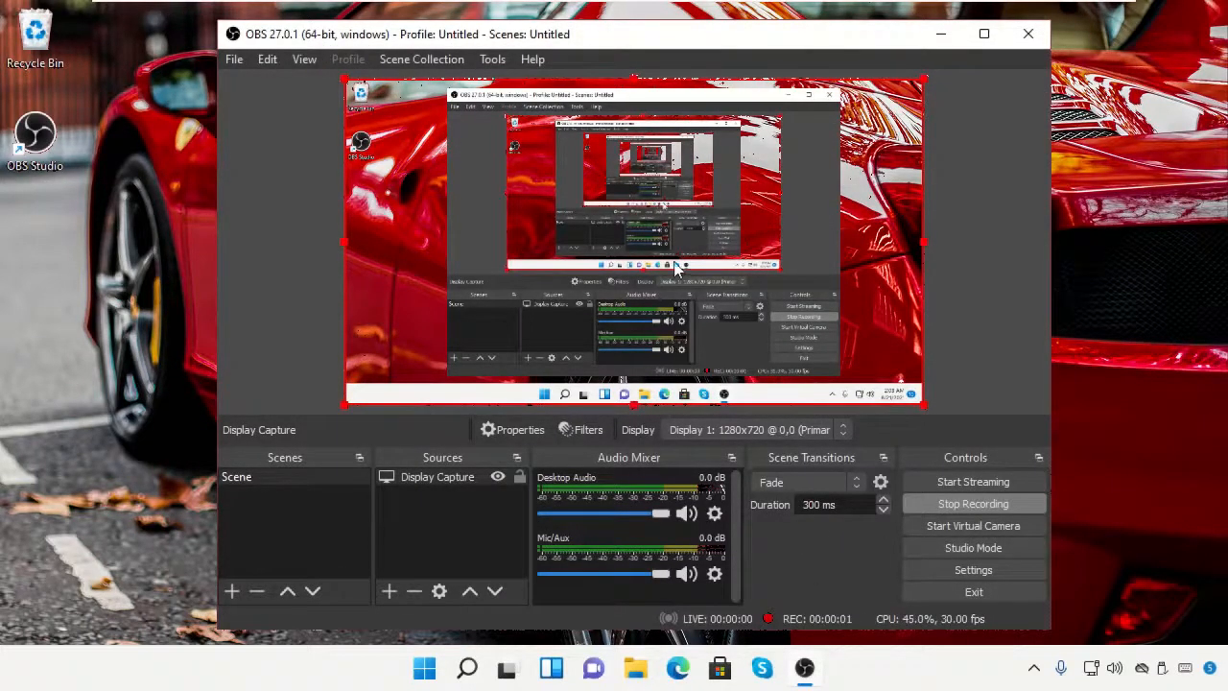
{"action": "left_click", "coordinate": [941, 34]}
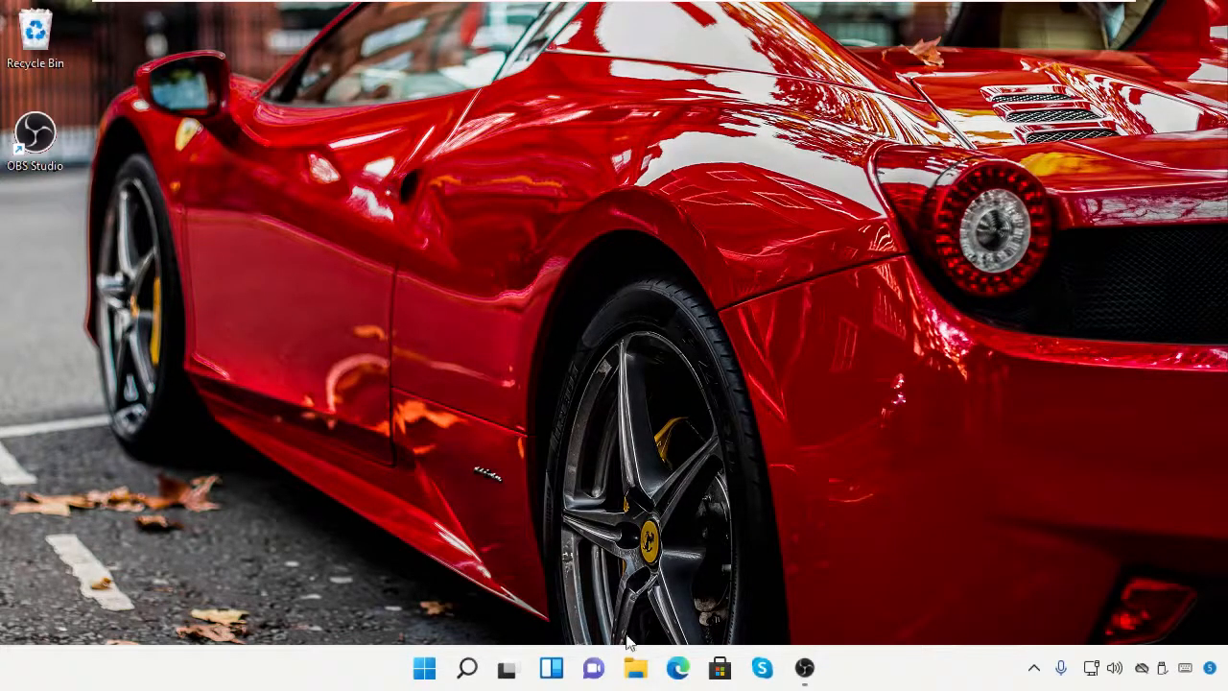
Step: Check the Captures folder inside Videos for the recording file in File Explorer, and close the folder window
{"action": "left_click", "coordinate": [636, 668]}
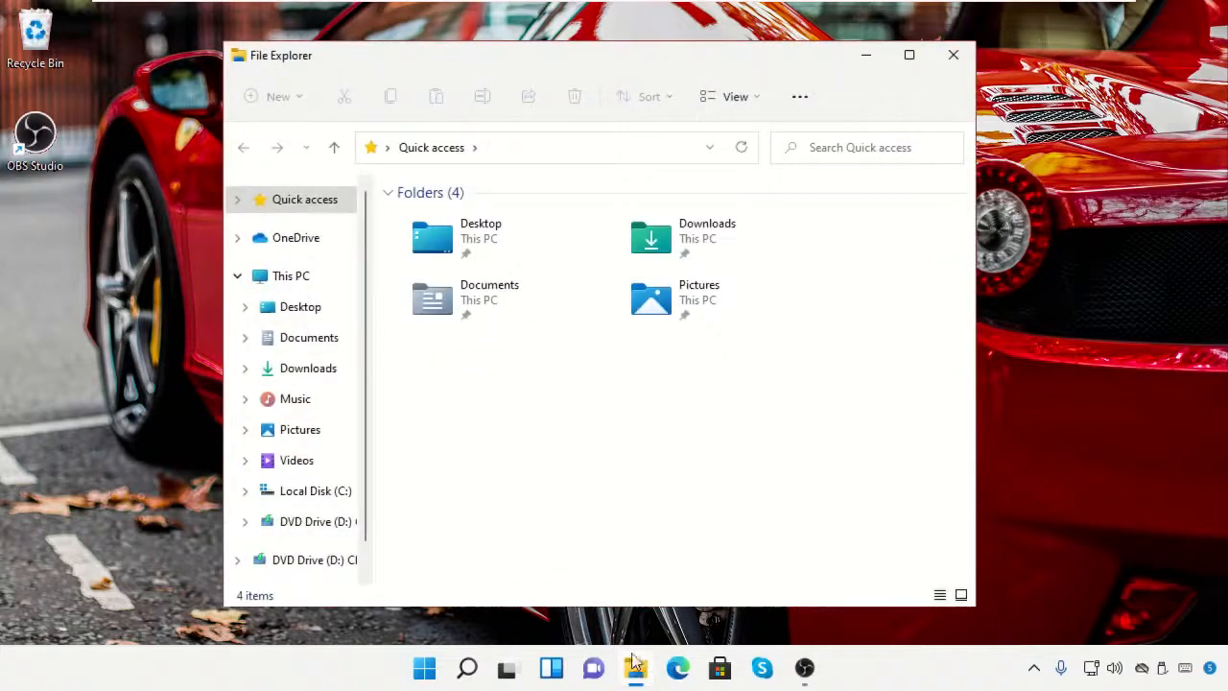
{"action": "left_click", "coordinate": [297, 461]}
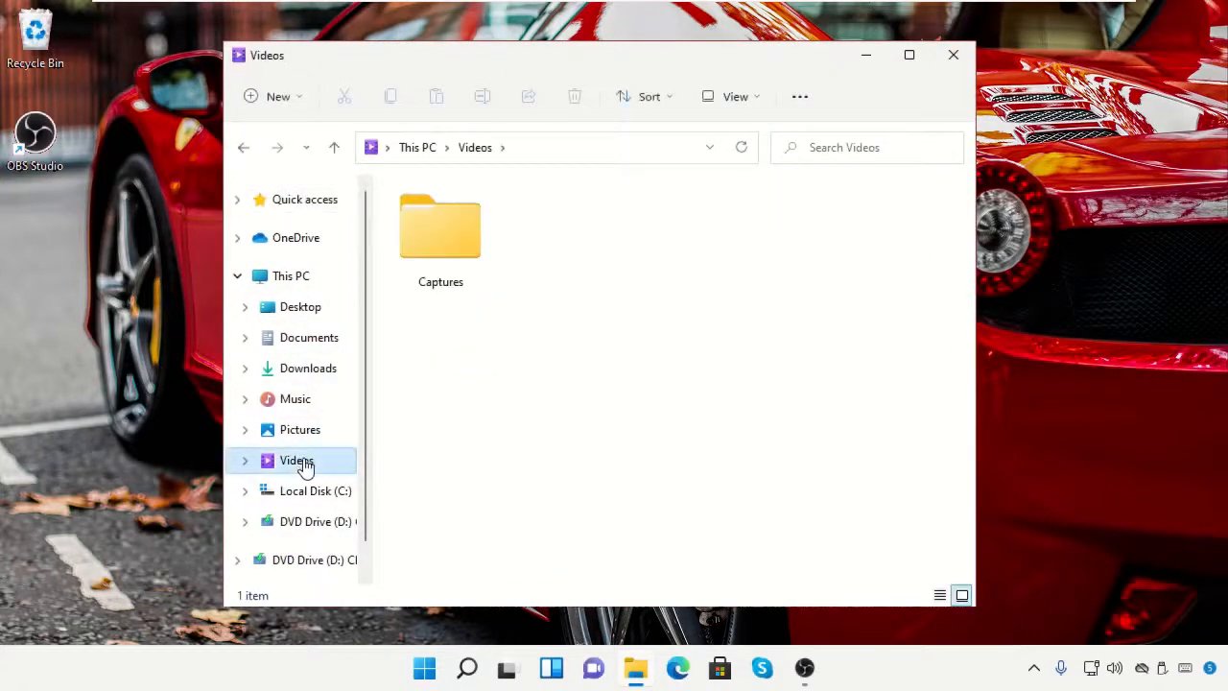
{"action": "left_click", "coordinate": [420, 274]}
{"action": "double_click", "coordinate": [418, 269]}
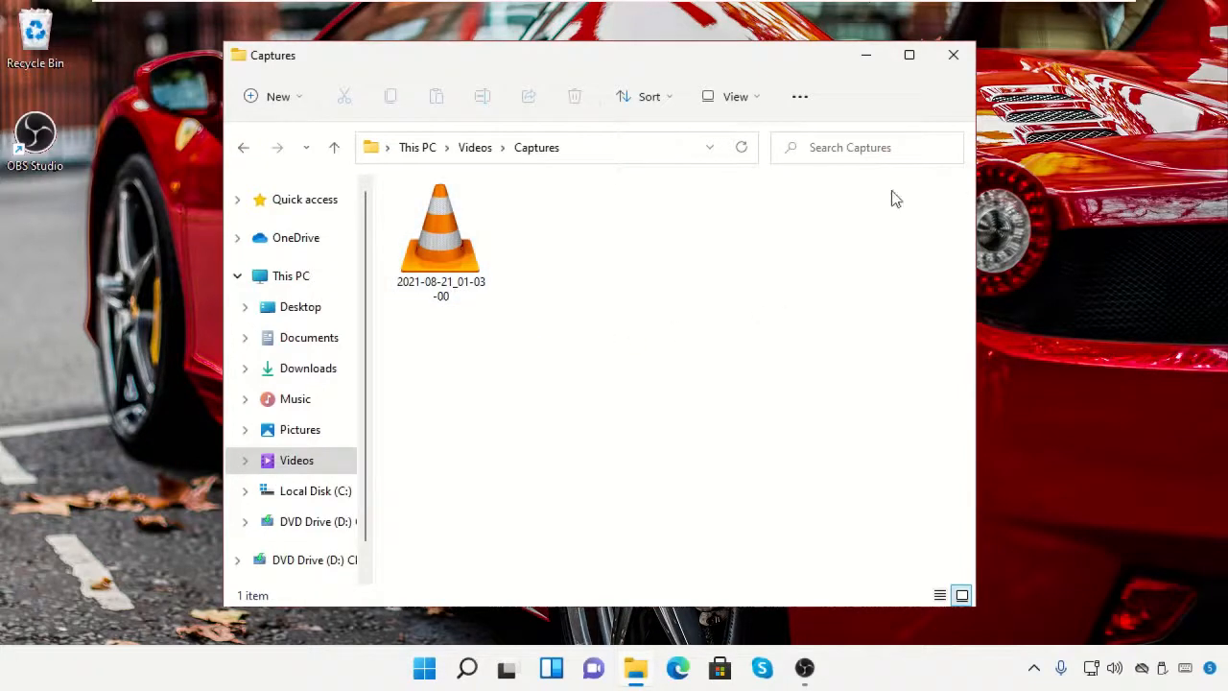
{"action": "left_click", "coordinate": [952, 56]}
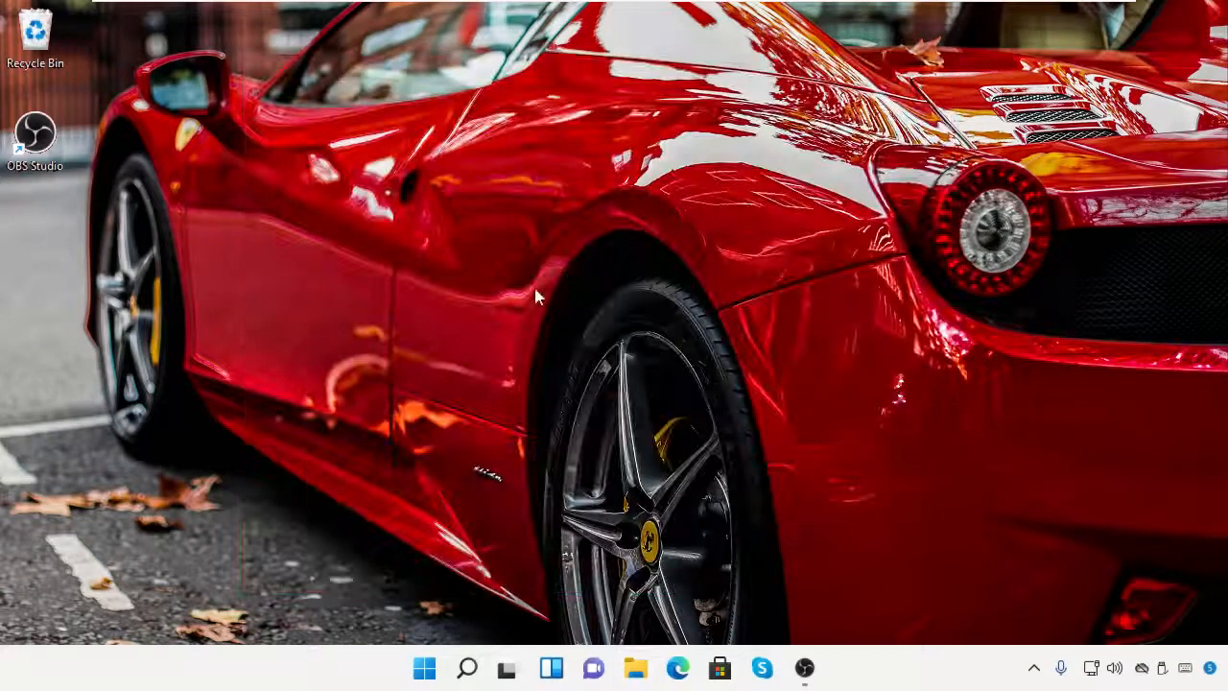
Step: Return to OBS Studio, stop the recording and minimize the window
{"action": "left_click", "coordinate": [802, 670]}
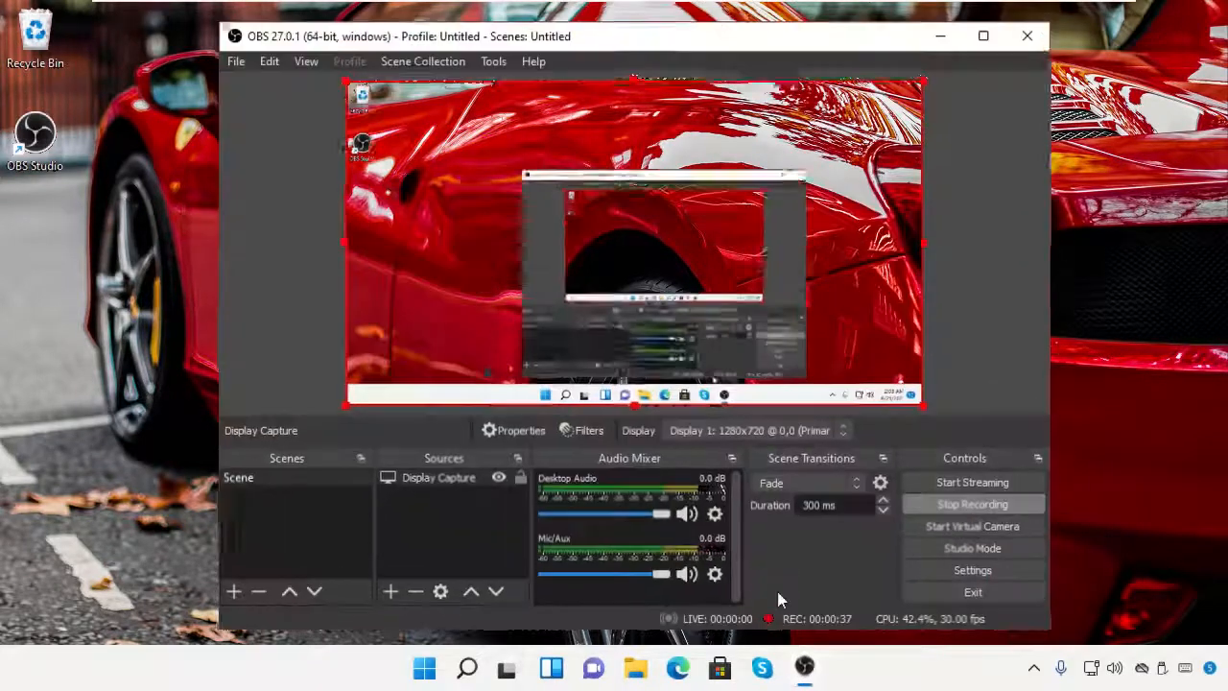
{"action": "left_click", "coordinate": [964, 508]}
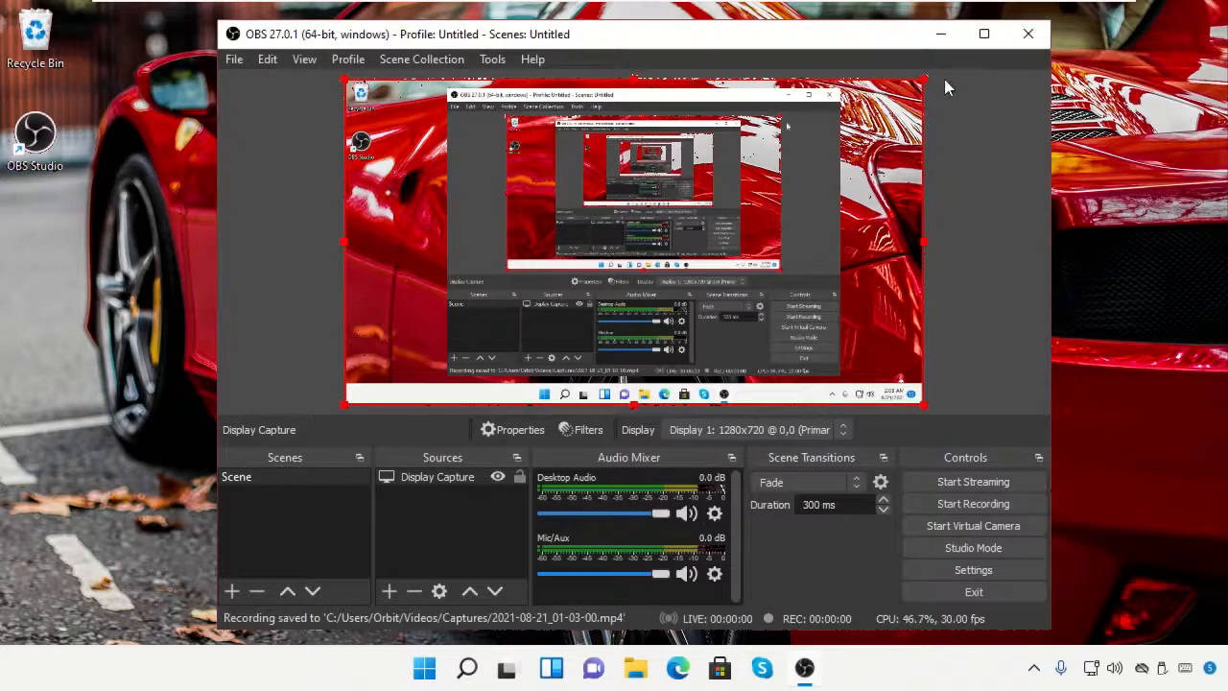
{"action": "left_click", "coordinate": [941, 39]}
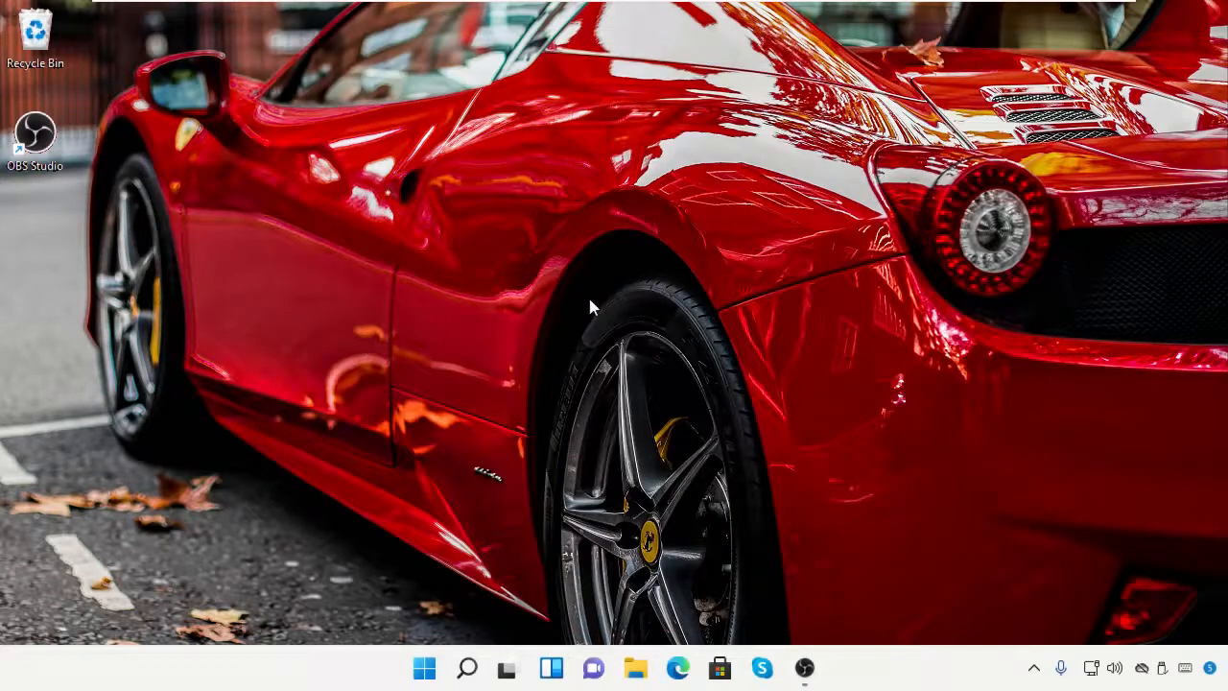
Step: Open the recorded video 2021-08-21_01-03-00 from the Captures folder inside Videos in File Explorer
{"action": "left_click", "coordinate": [636, 668]}
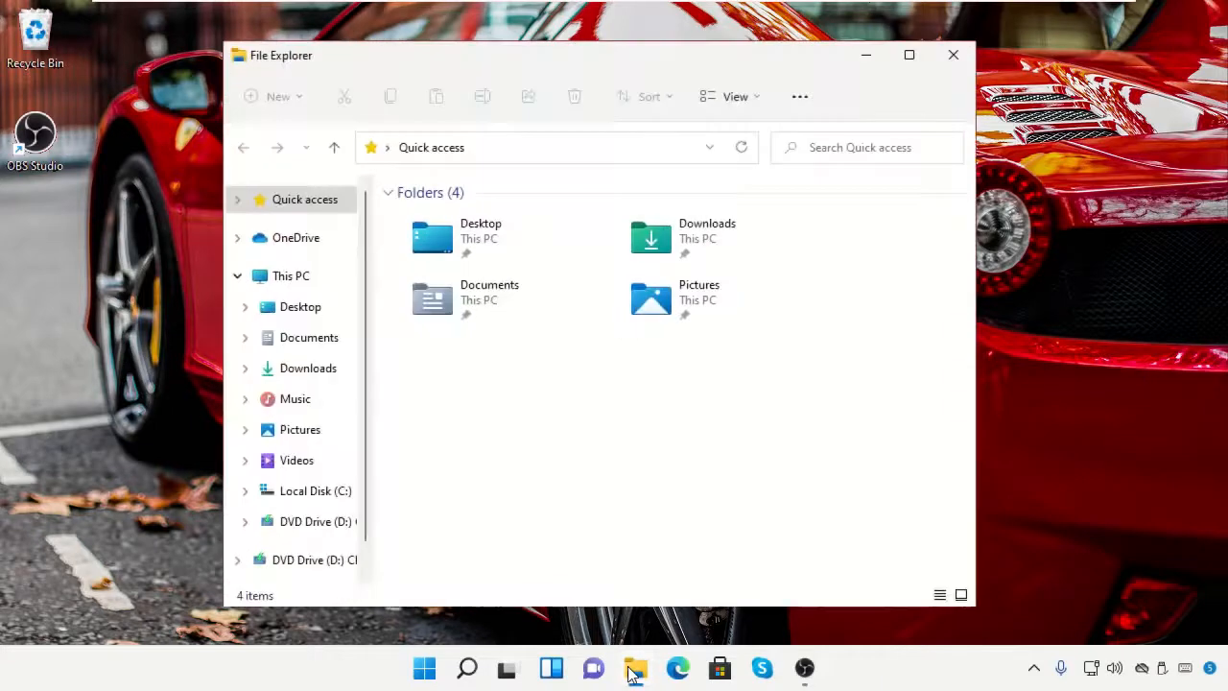
{"action": "left_click", "coordinate": [325, 464]}
{"action": "left_click", "coordinate": [467, 247]}
{"action": "double_click", "coordinate": [467, 247]}
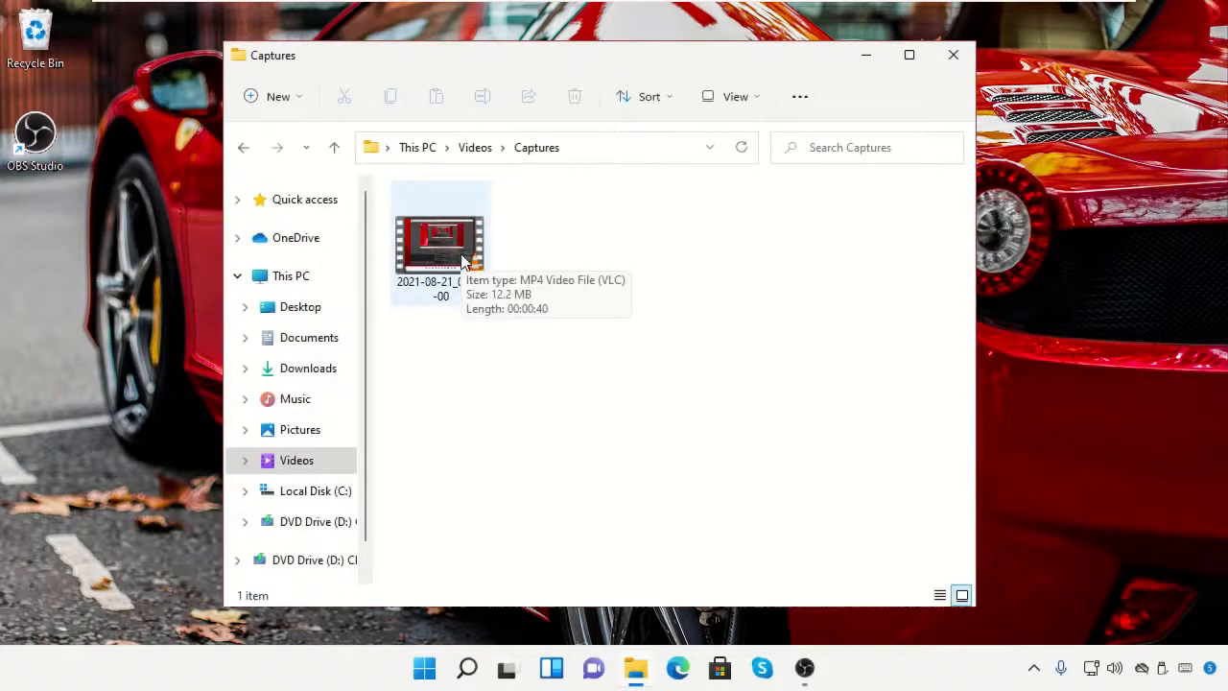
{"action": "left_click", "coordinate": [464, 261]}
{"action": "double_click", "coordinate": [465, 251]}
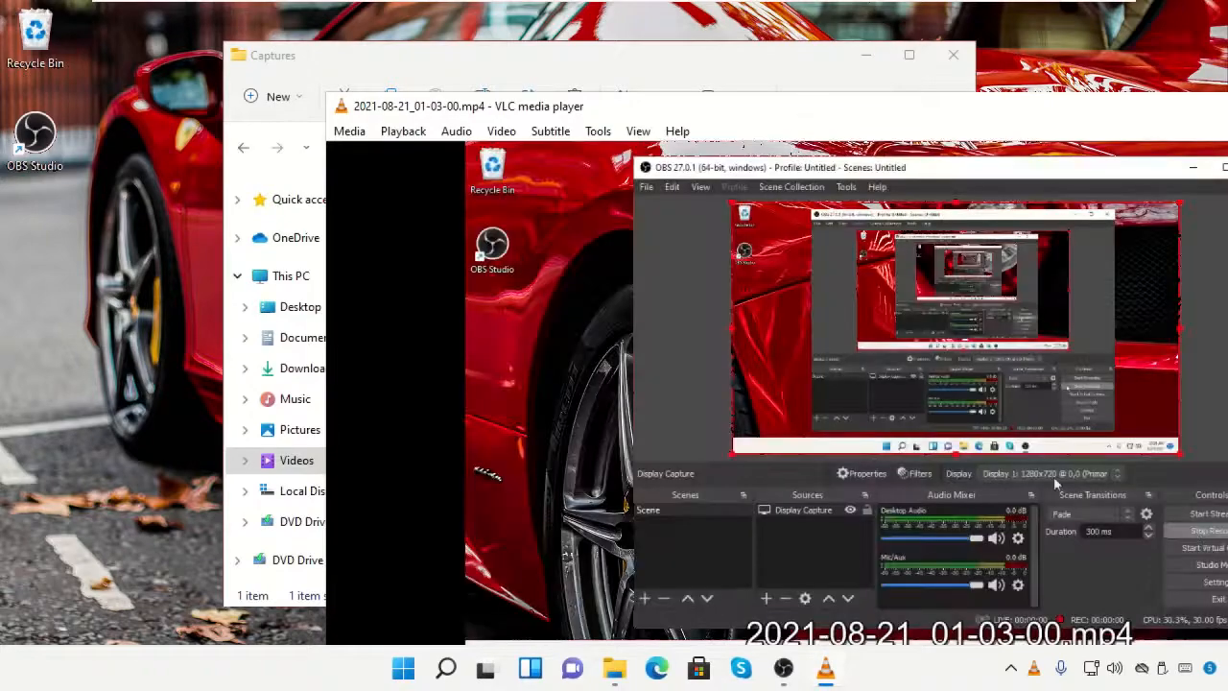
Step: Move the VLC player window fully into view, skip ahead in the recording, and close the player and the folder window
{"action": "left_click_drag", "start_coordinate": [806, 106], "coordinate": [477, 33]}
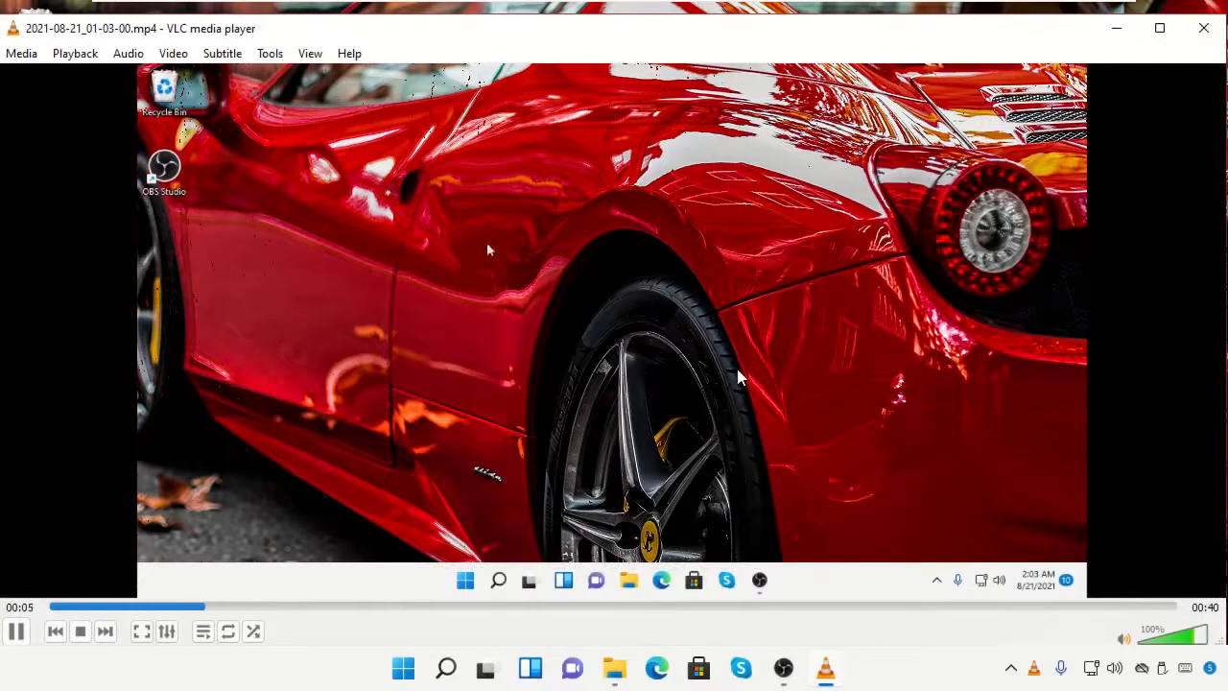
{"action": "left_click", "coordinate": [437, 619]}
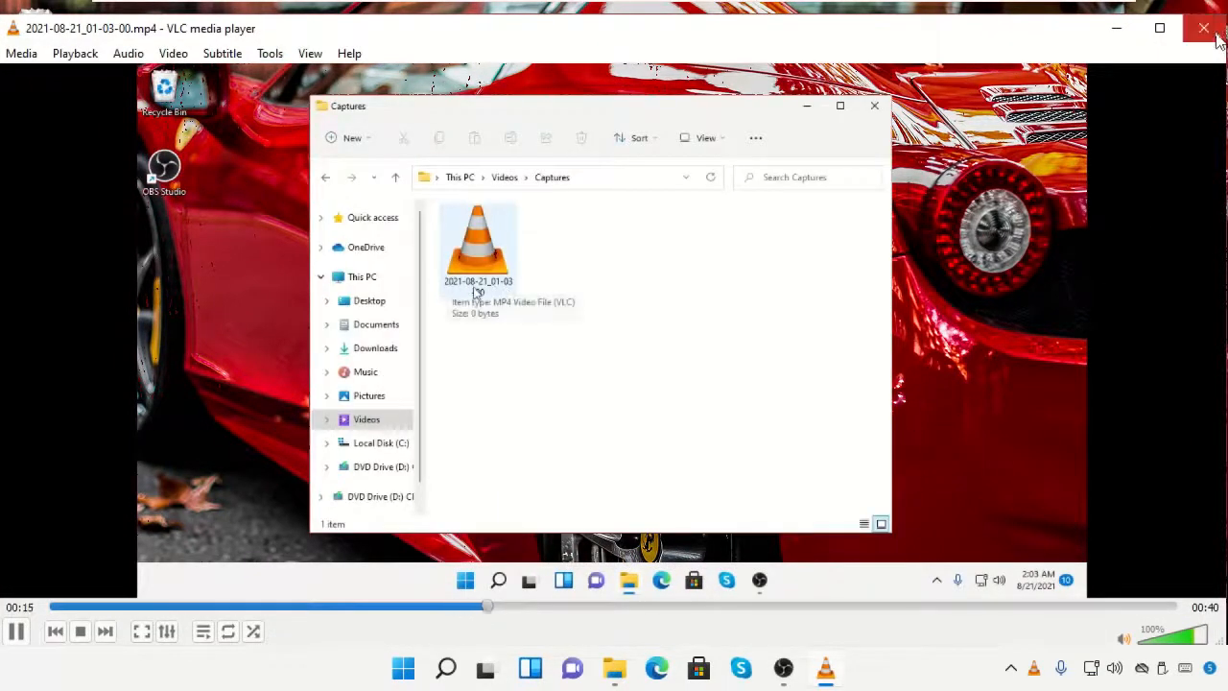
{"action": "double_click", "coordinate": [1105, 276]}
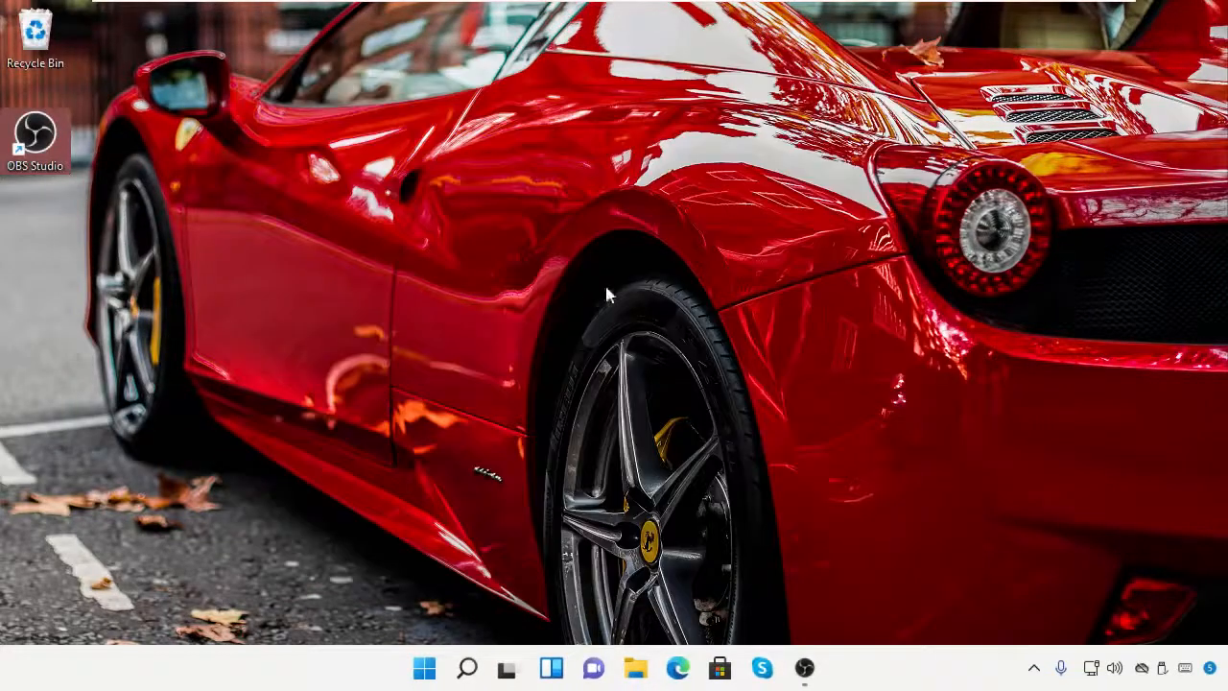